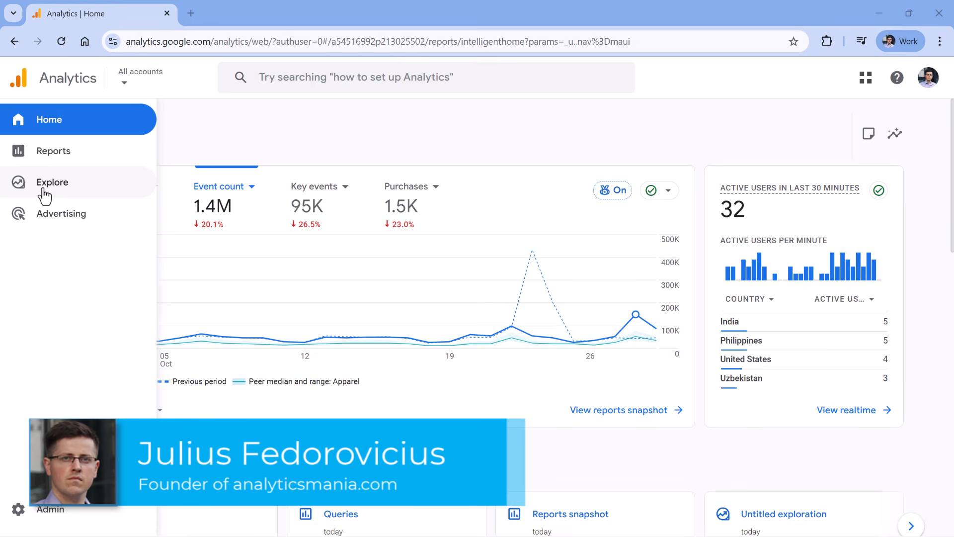
Step: Create a new exploration from the Funnel exploration template in Explore
{"action": "left_click", "coordinate": [69, 185]}
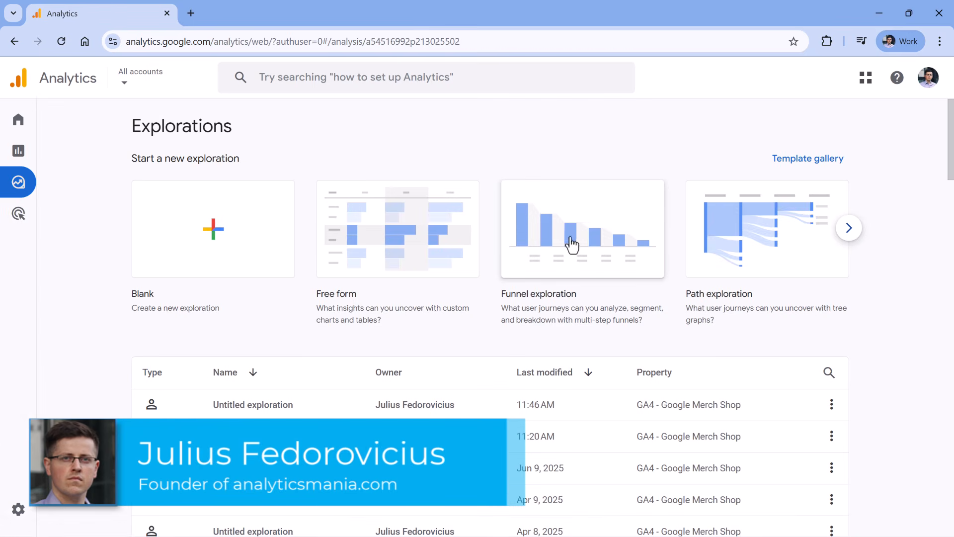
{"action": "left_click", "coordinate": [588, 243]}
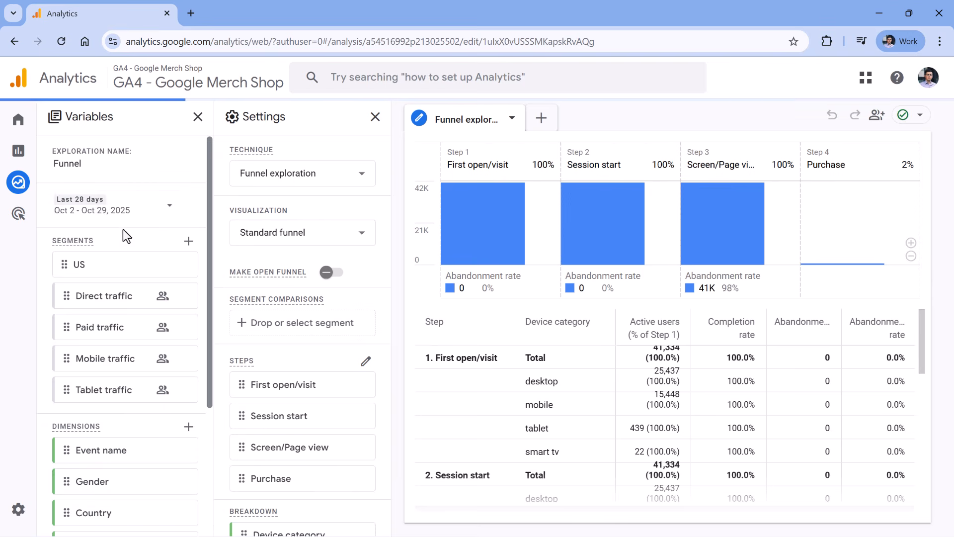
Step: Review the exploration's segments, dimensions and metrics, and the settings available for the funnel technique
{"action": "scroll", "coordinate": [119, 219], "scroll_direction": "down", "scroll_amount": 2}
{"action": "scroll", "coordinate": [109, 299], "scroll_direction": "down", "scroll_amount": 2}
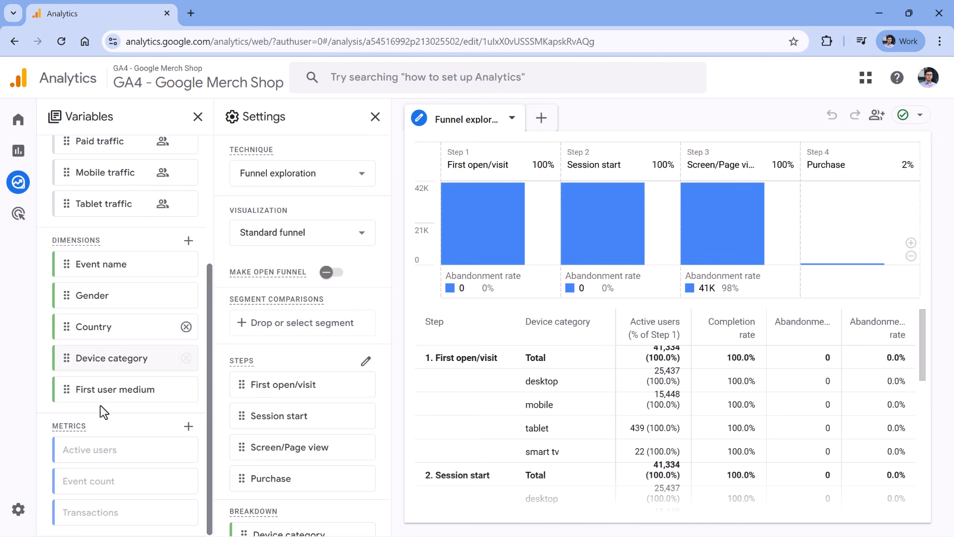
{"action": "scroll", "coordinate": [118, 466], "scroll_direction": "up", "scroll_amount": 1}
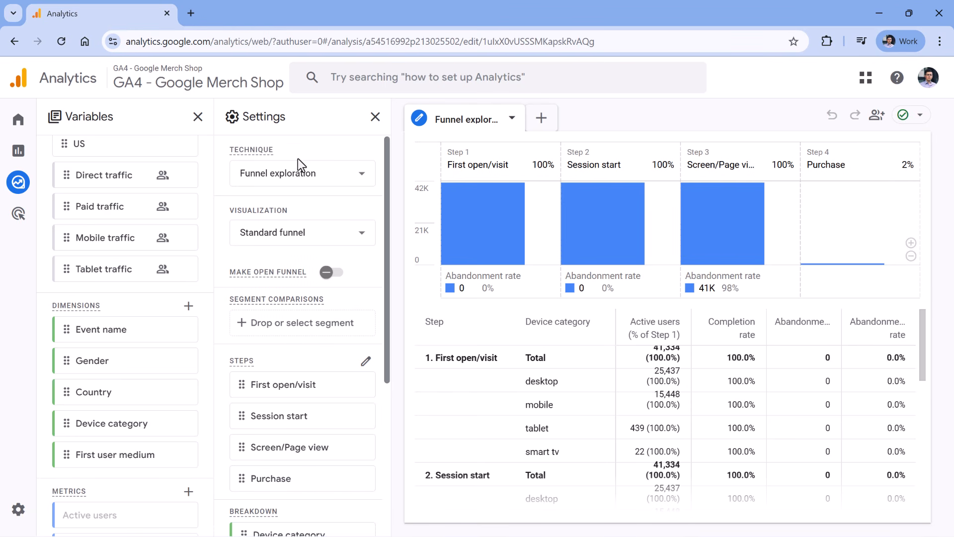
{"action": "scroll", "coordinate": [292, 313], "scroll_direction": "down", "scroll_amount": 5}
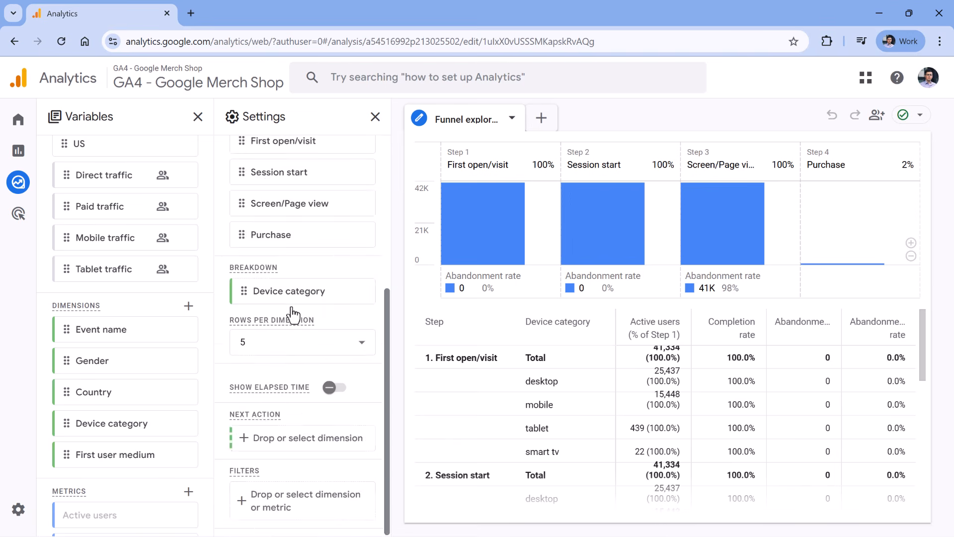
{"action": "scroll", "coordinate": [292, 314], "scroll_direction": "up", "scroll_amount": 5}
{"action": "mouse_move", "coordinate": [639, 242]}
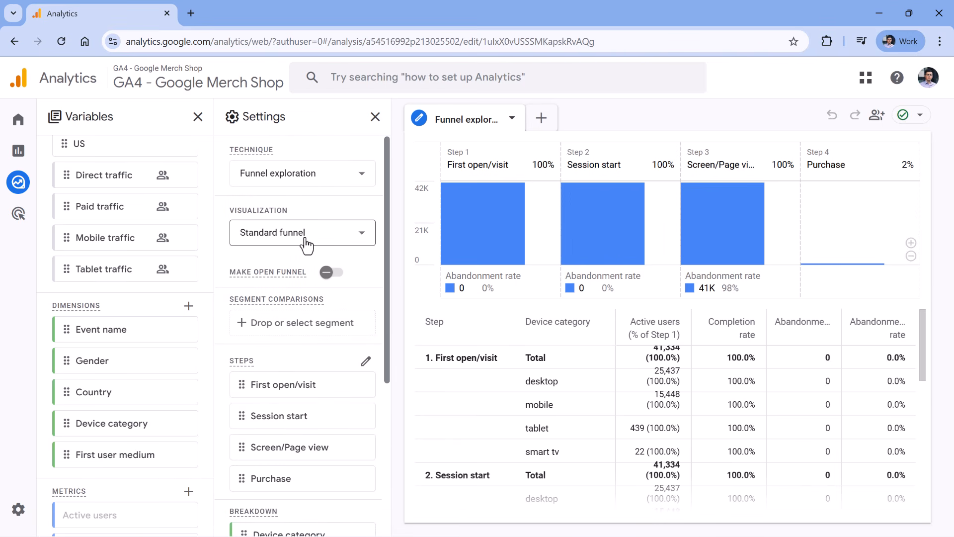
Step: Remove all four default steps from the funnel and open the funnel steps for editing
{"action": "scroll", "coordinate": [319, 269], "scroll_direction": "down", "scroll_amount": 3}
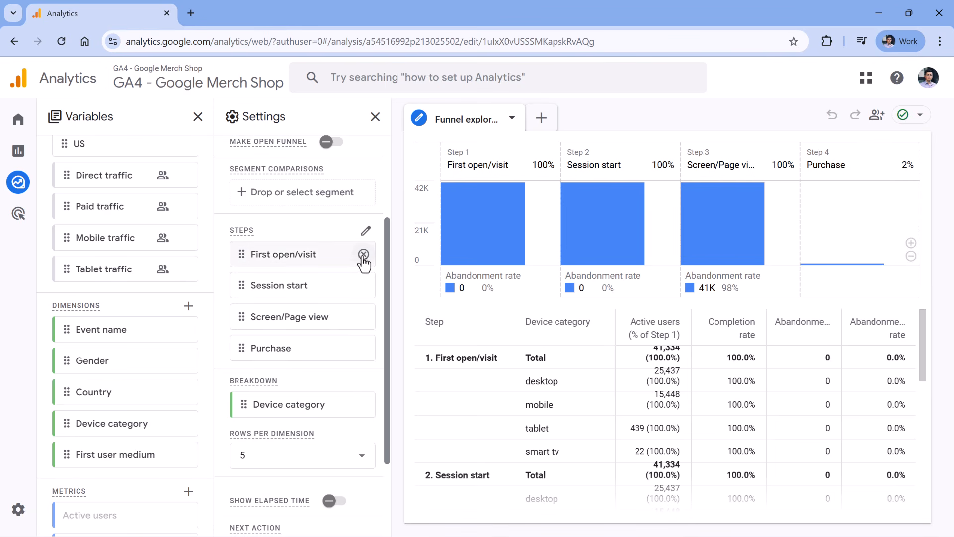
{"action": "left_click", "coordinate": [363, 254]}
{"action": "left_click", "coordinate": [364, 255]}
{"action": "left_click", "coordinate": [363, 254]}
{"action": "left_click", "coordinate": [363, 254]}
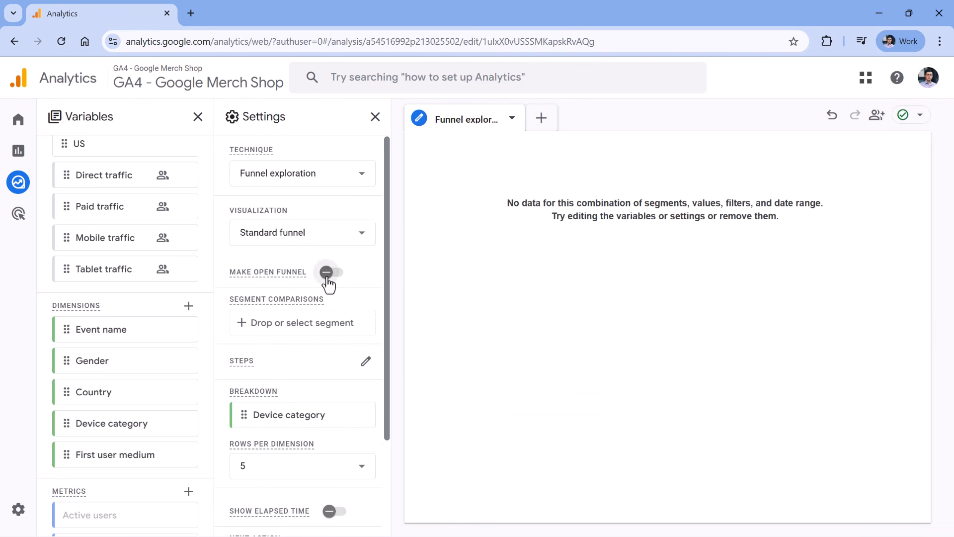
{"action": "scroll", "coordinate": [308, 239], "scroll_direction": "down", "scroll_amount": 2}
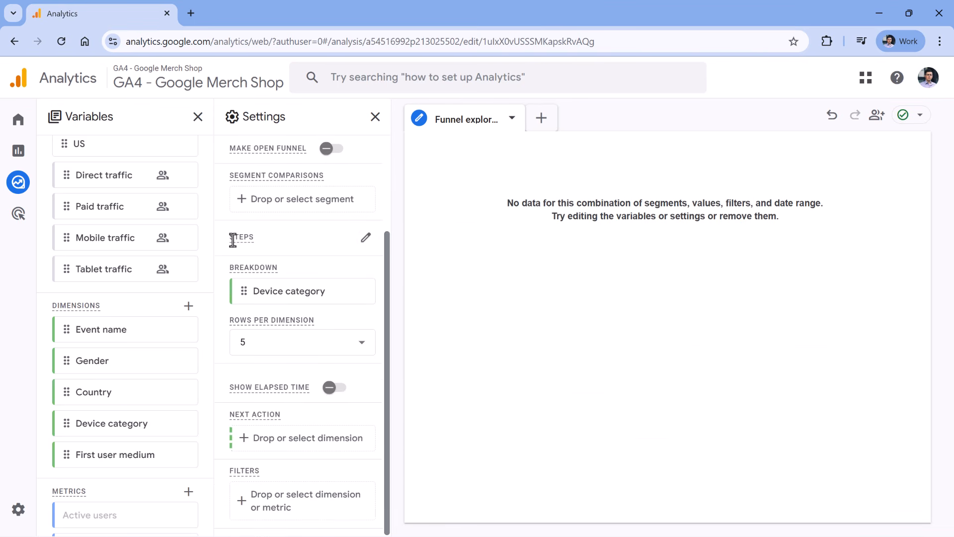
{"action": "left_click", "coordinate": [368, 239]}
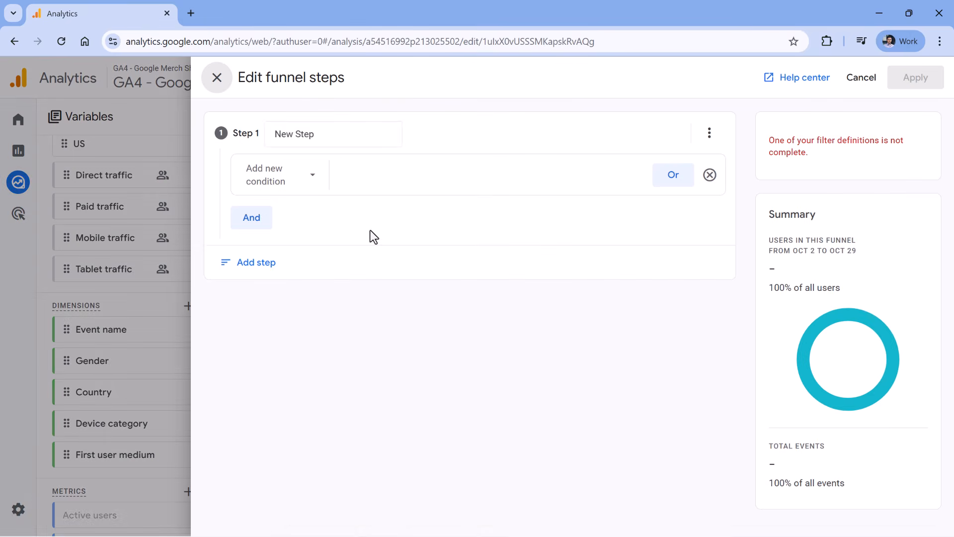
Step: Add an empty second and third step to the funnel
{"action": "left_click", "coordinate": [268, 273]}
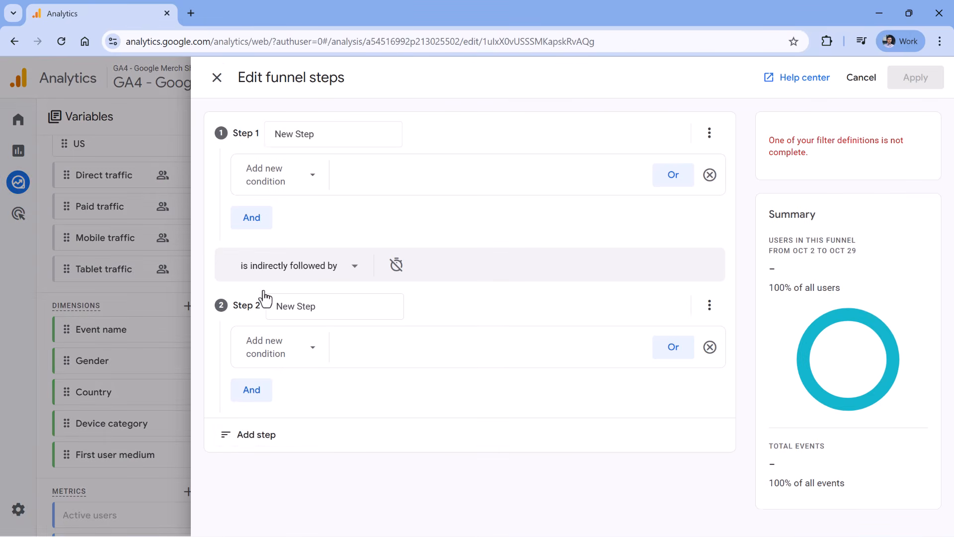
{"action": "left_click", "coordinate": [252, 440]}
{"action": "scroll", "coordinate": [294, 404], "scroll_direction": "down", "scroll_amount": 2}
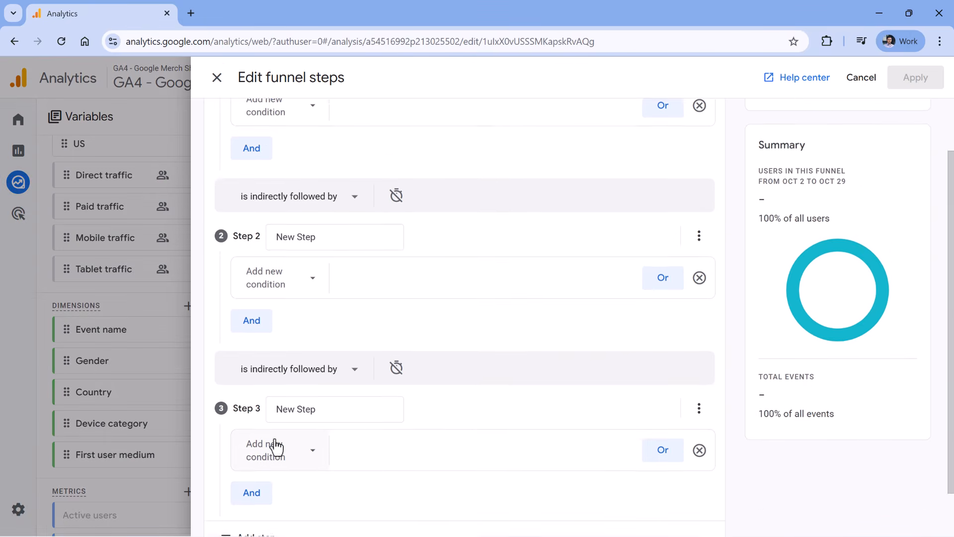
{"action": "scroll", "coordinate": [302, 283], "scroll_direction": "up", "scroll_amount": 2}
{"action": "double_click", "coordinate": [337, 135]}
{"action": "triple_click", "coordinate": [337, 135]}
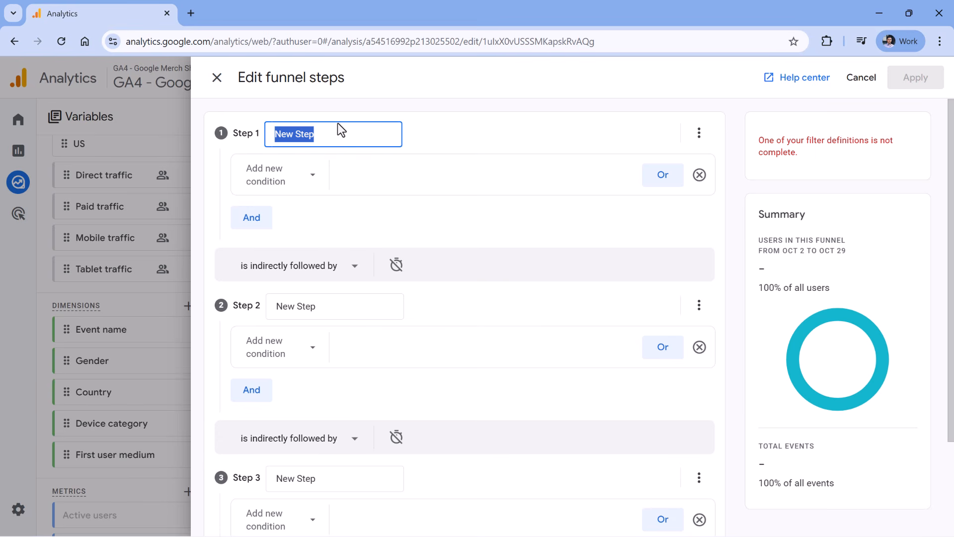
{"action": "left_click", "coordinate": [348, 171]}
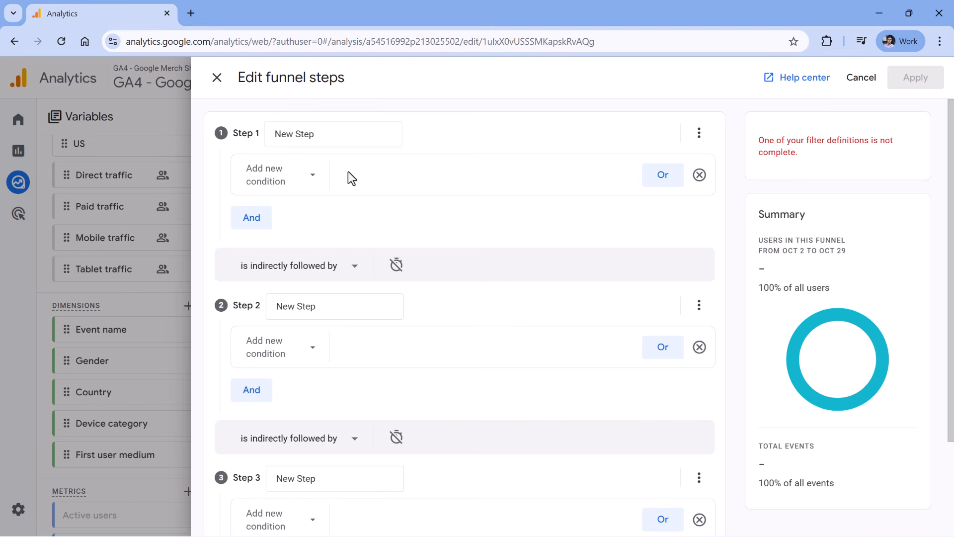
Step: Set the condition of funnel step 1 to the view_item event
{"action": "left_click", "coordinate": [282, 185]}
{"action": "scroll", "coordinate": [291, 256], "scroll_direction": "down", "scroll_amount": 3}
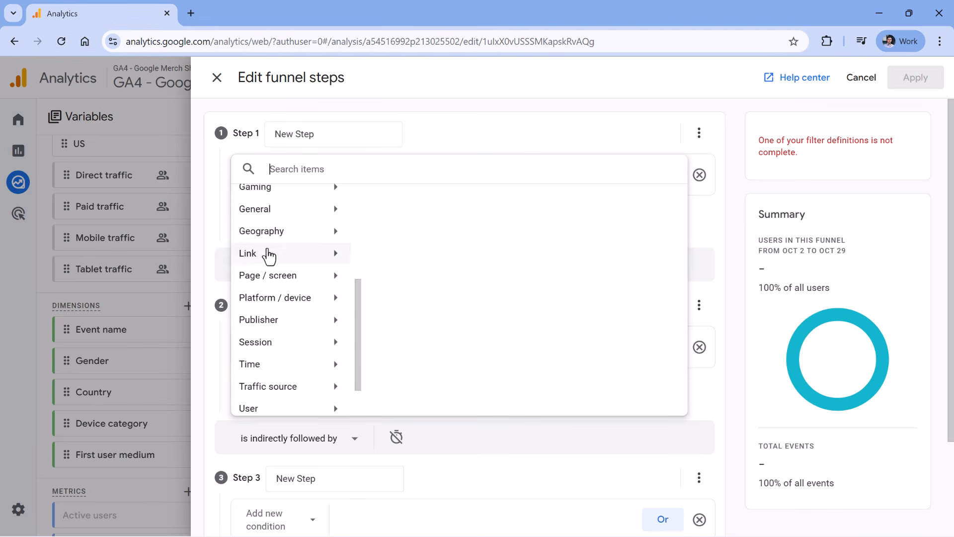
{"action": "scroll", "coordinate": [277, 298], "scroll_direction": "down", "scroll_amount": 2}
{"action": "scroll", "coordinate": [277, 294], "scroll_direction": "up", "scroll_amount": 6}
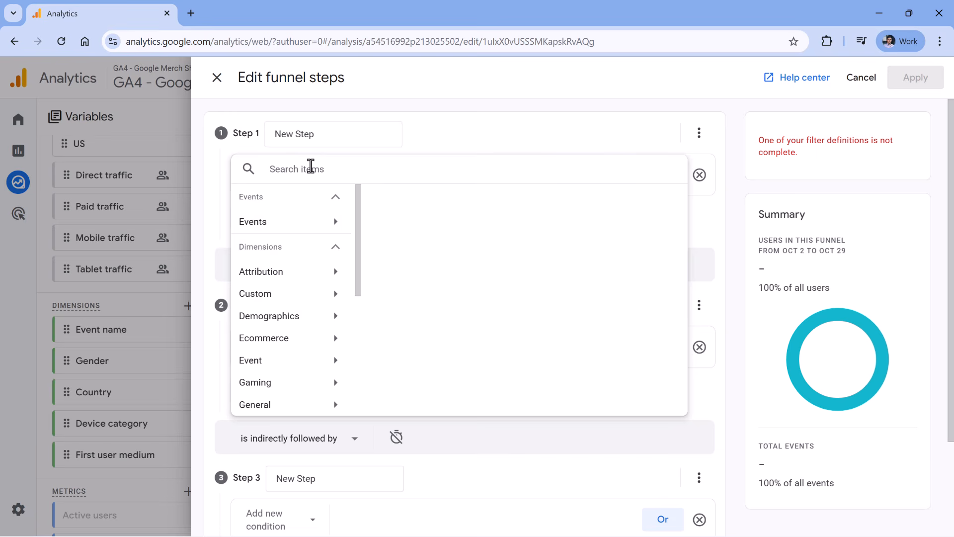
{"action": "type", "text": "view_item"}
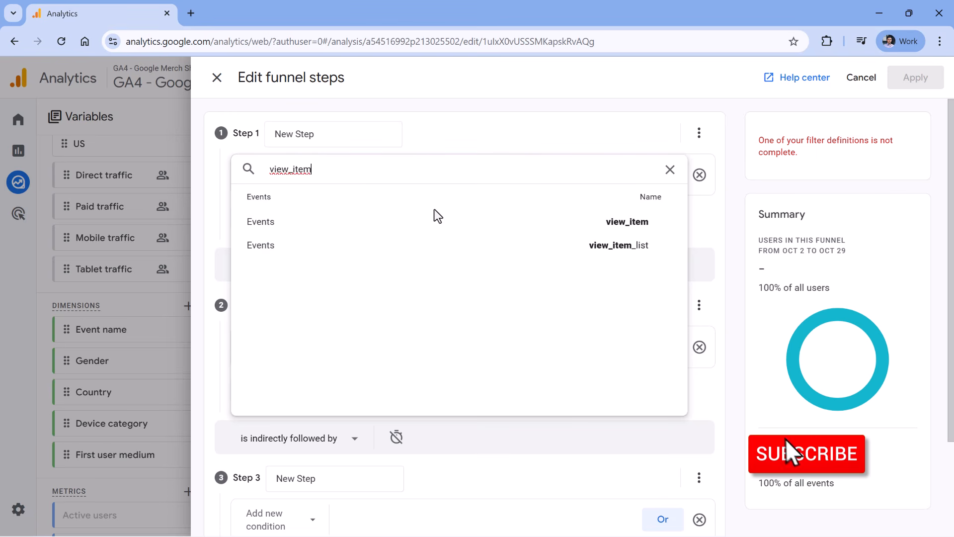
{"action": "left_click", "coordinate": [620, 228]}
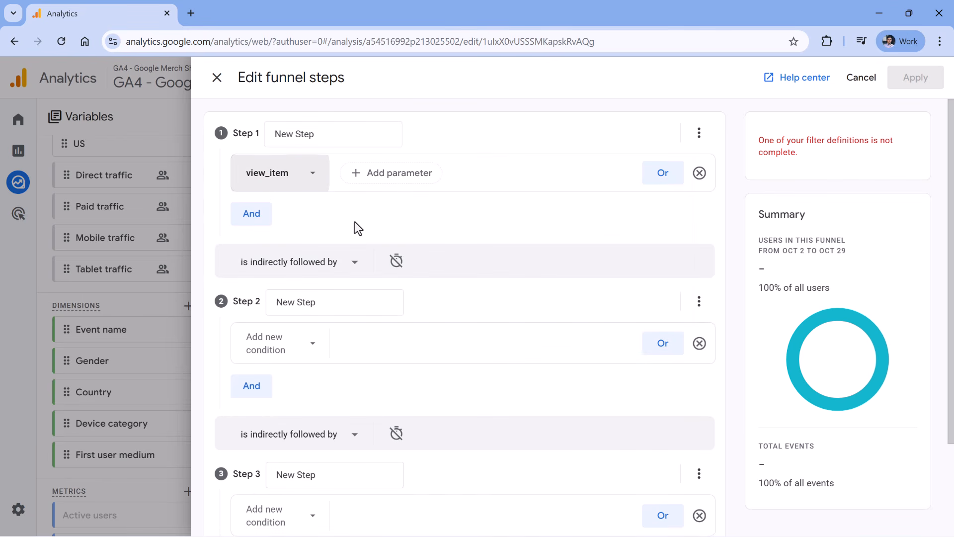
Step: Name funnel step 1 "Viewed product"
{"action": "triple_click", "coordinate": [310, 131]}
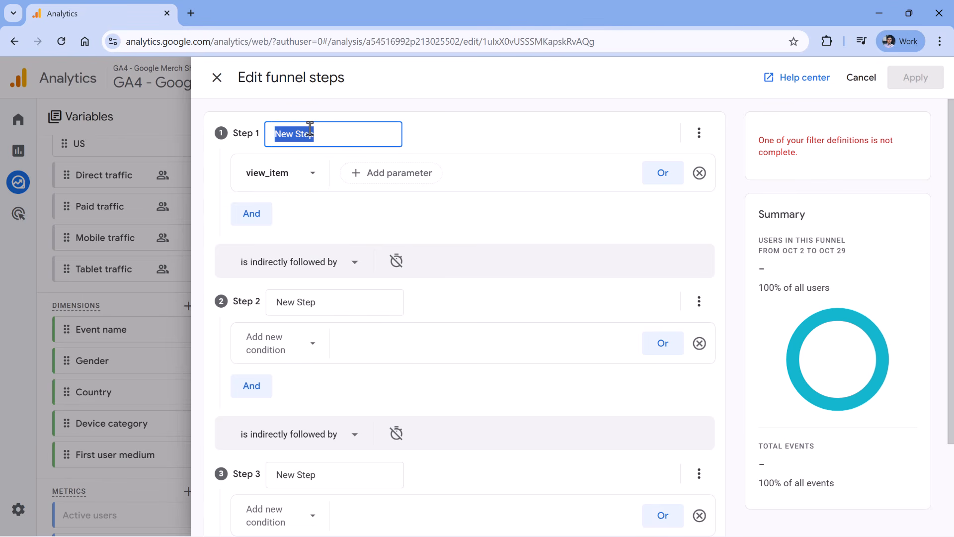
{"action": "type", "text": "Viewed product"}
{"action": "left_click", "coordinate": [722, 271]}
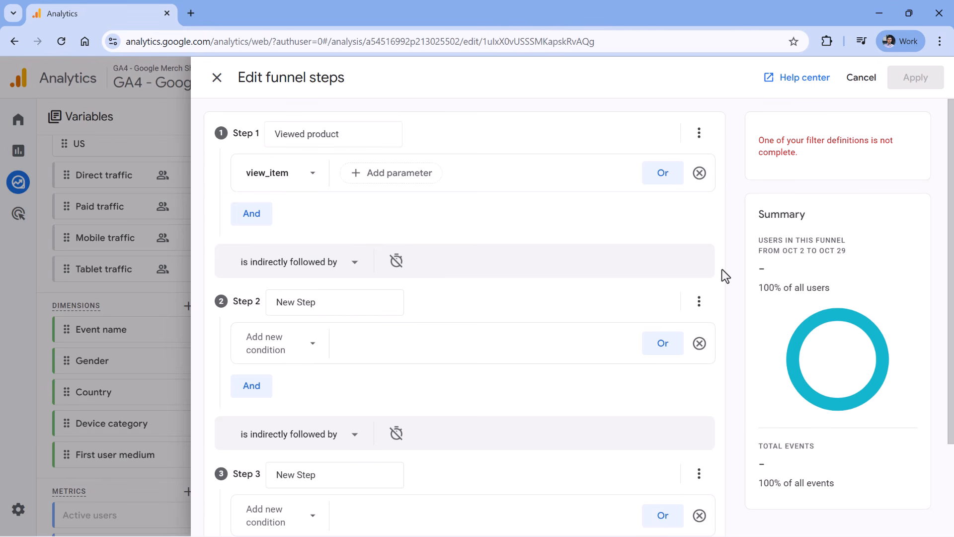
Step: Remove the two empty funnel steps that come after Viewed product
{"action": "left_click", "coordinate": [699, 301]}
{"action": "left_click", "coordinate": [729, 366]}
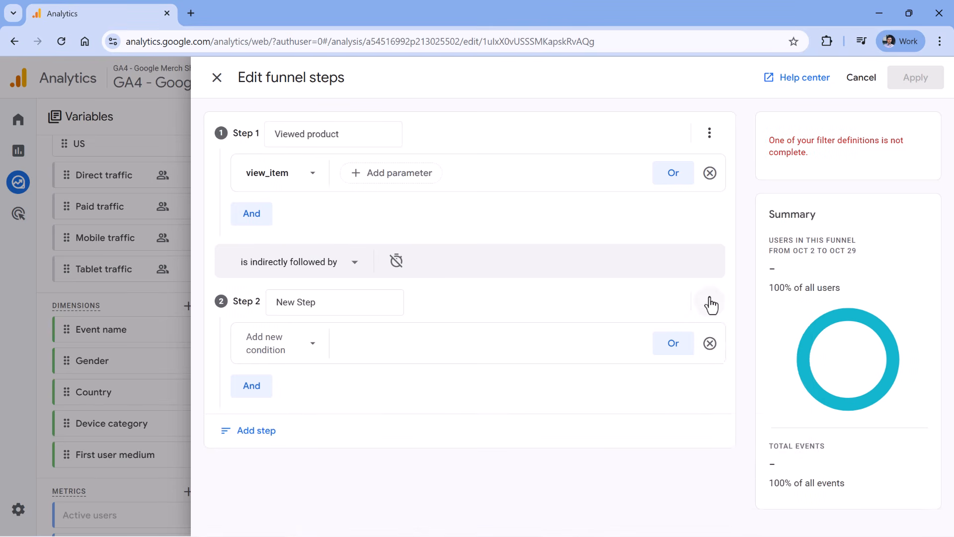
{"action": "left_click", "coordinate": [710, 301]}
{"action": "left_click", "coordinate": [720, 362]}
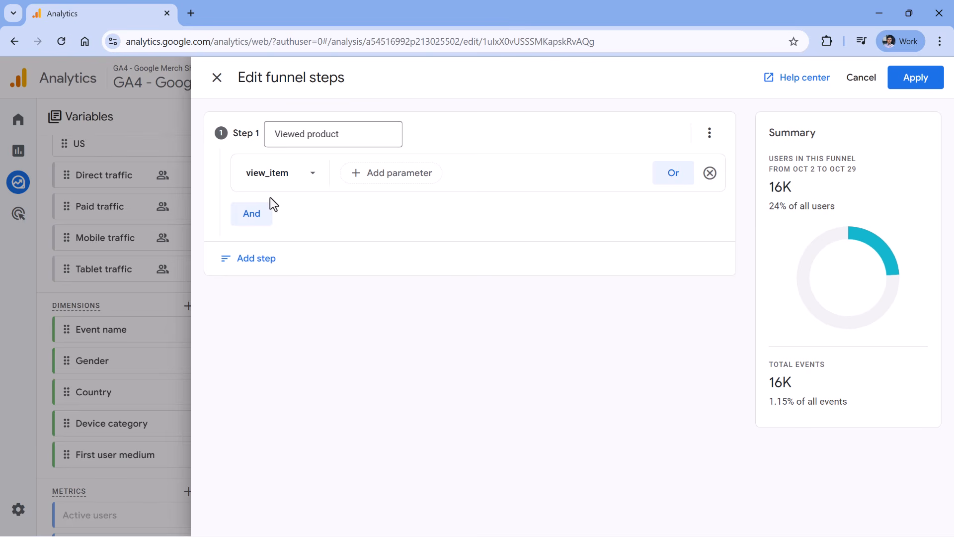
Step: Try an empty AND condition and an empty OR condition in the Viewed product step
{"action": "left_click", "coordinate": [253, 216]}
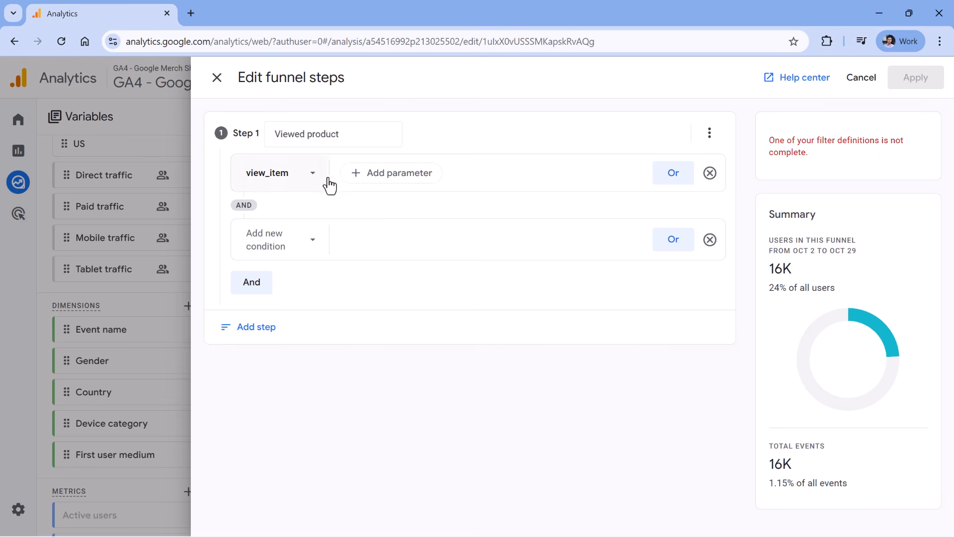
{"action": "left_click", "coordinate": [710, 240]}
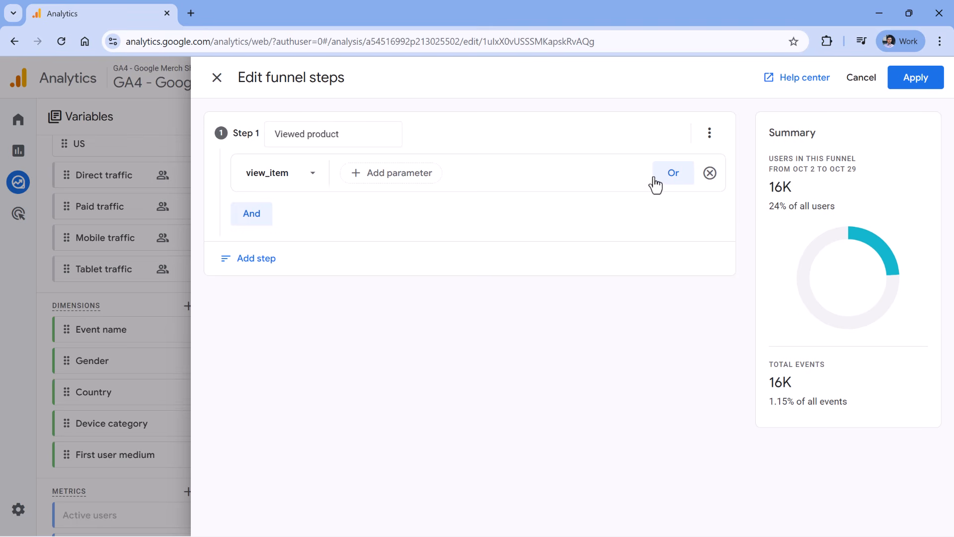
{"action": "left_click", "coordinate": [674, 174]}
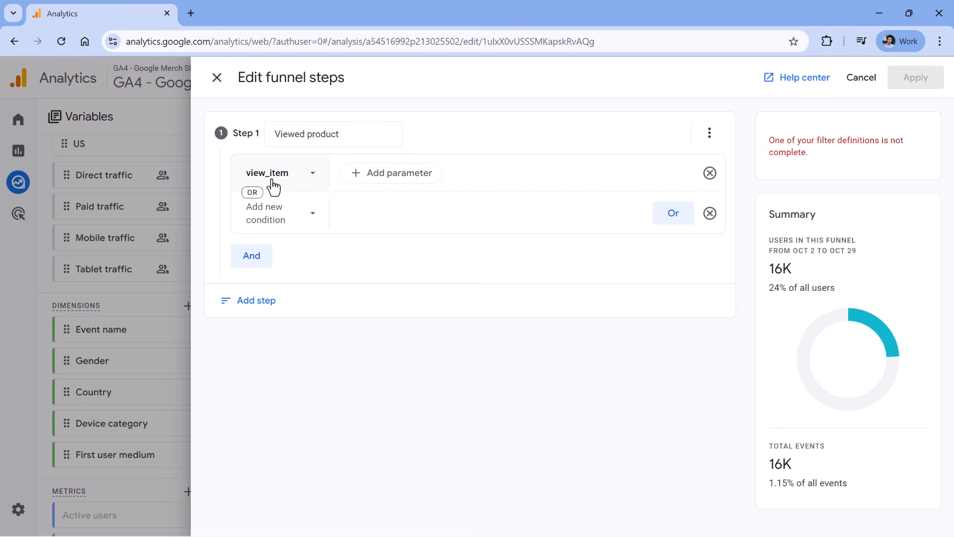
Step: Browse the Other event parameters offered for the view_item condition, and remove the empty OR condition
{"action": "left_click", "coordinate": [392, 182]}
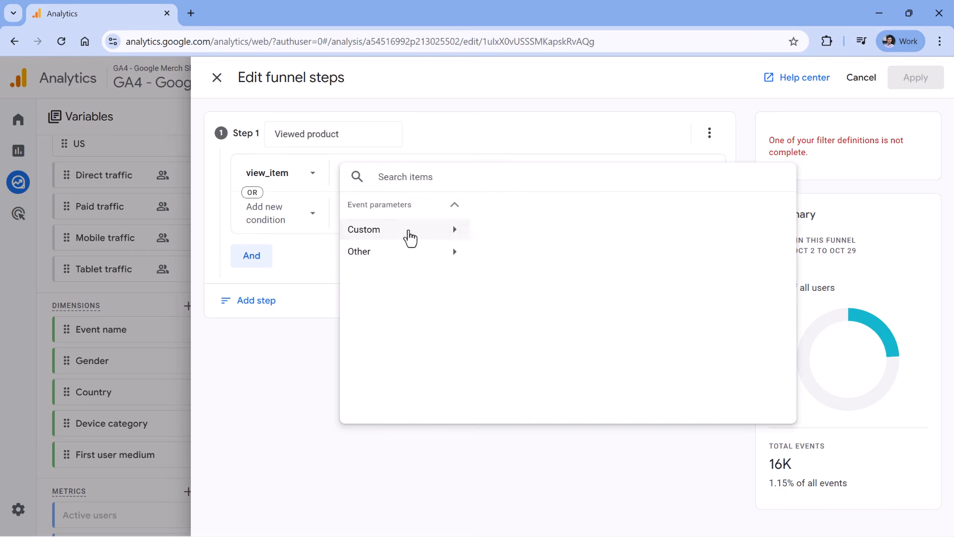
{"action": "left_click", "coordinate": [422, 251]}
{"action": "scroll", "coordinate": [565, 266], "scroll_direction": "down", "scroll_amount": 14}
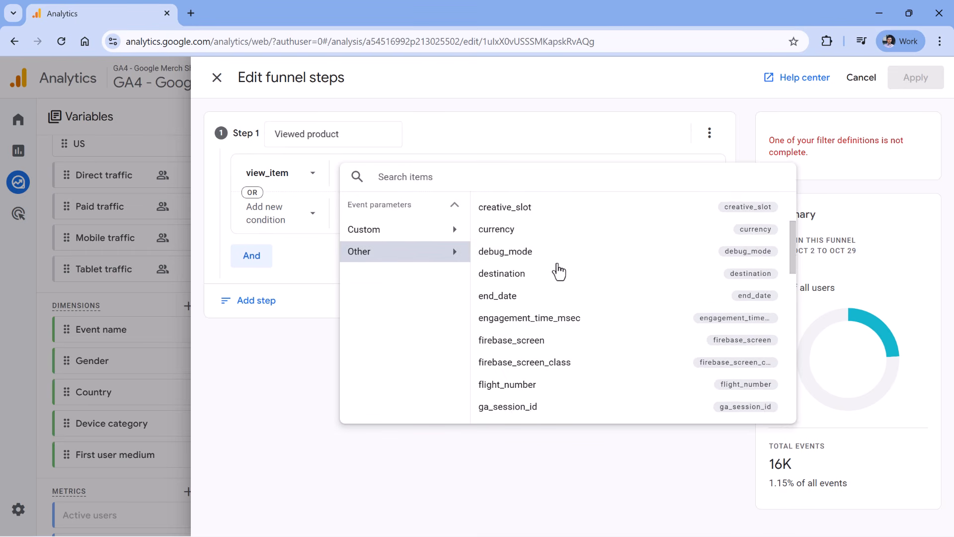
{"action": "scroll", "coordinate": [559, 271], "scroll_direction": "down", "scroll_amount": 2}
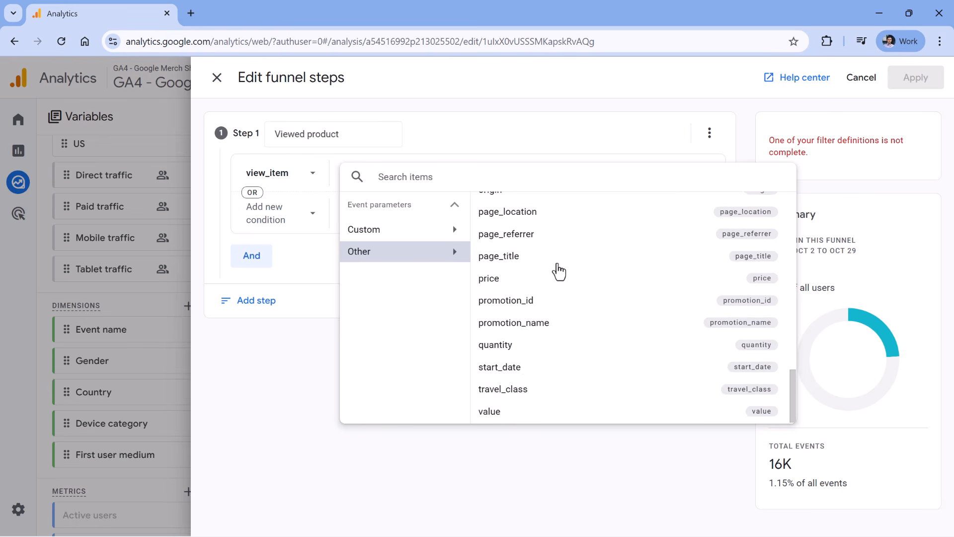
{"action": "scroll", "coordinate": [558, 271], "scroll_direction": "up", "scroll_amount": 3}
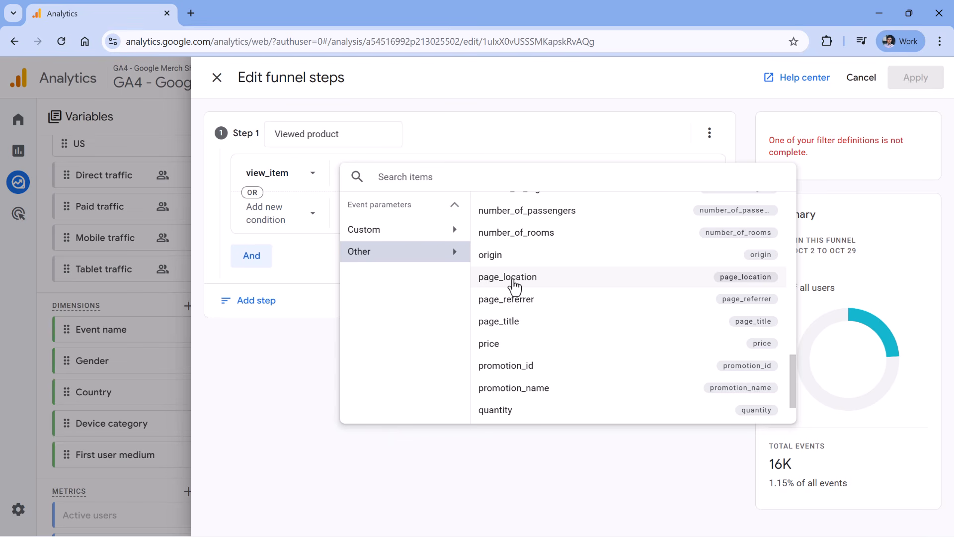
{"action": "left_click", "coordinate": [485, 130]}
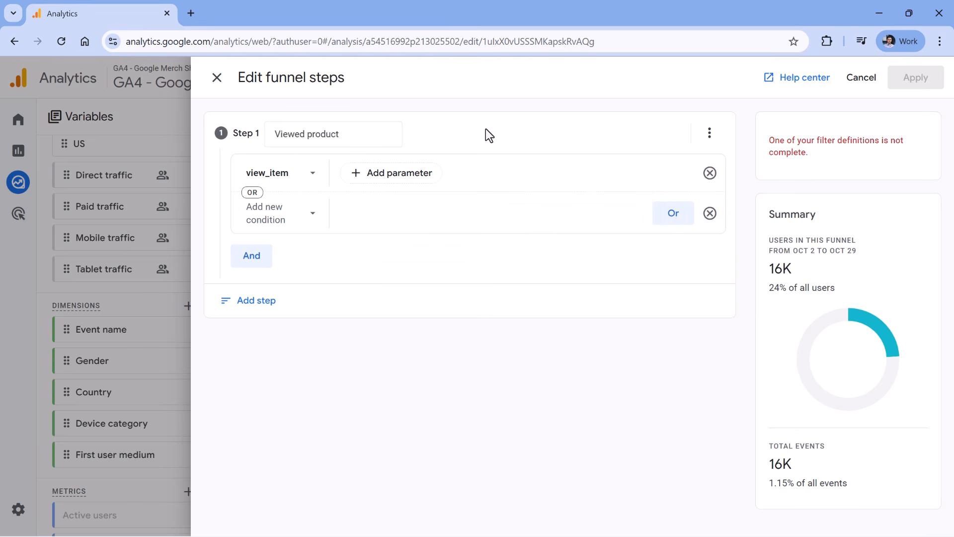
{"action": "left_click", "coordinate": [711, 215]}
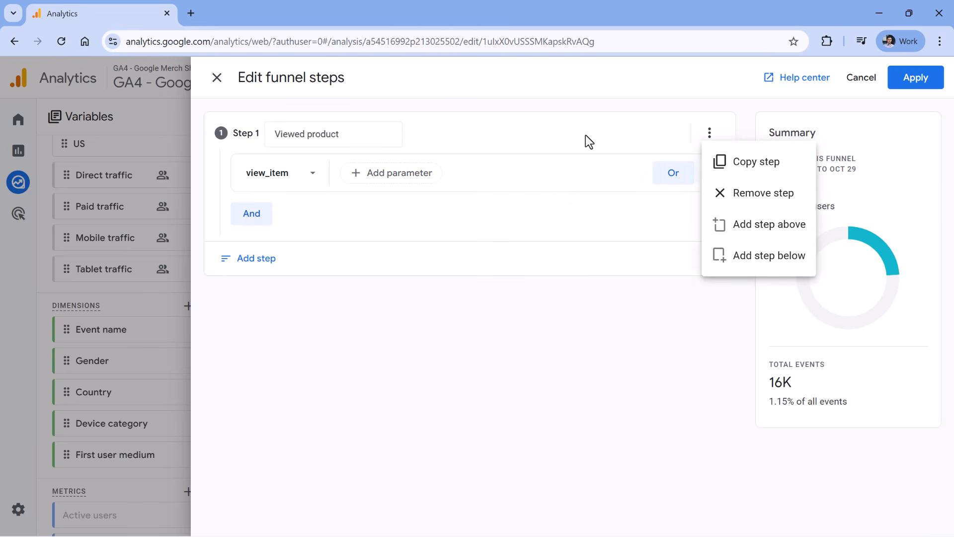
{"action": "left_click", "coordinate": [586, 135]}
{"action": "left_click", "coordinate": [712, 137]}
{"action": "left_click", "coordinate": [550, 225]}
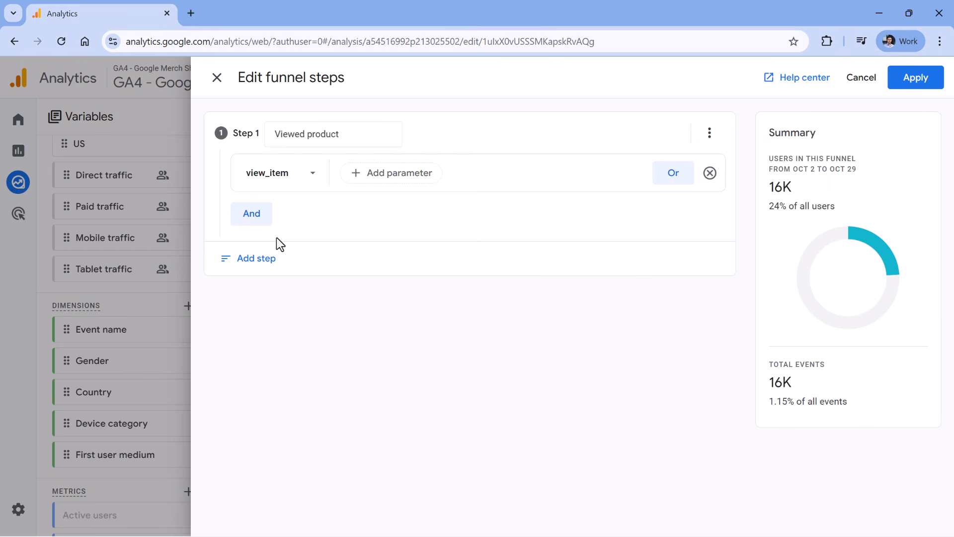
Step: Add a second funnel step and set Viewed product to "is directly followed by" it
{"action": "left_click", "coordinate": [250, 264]}
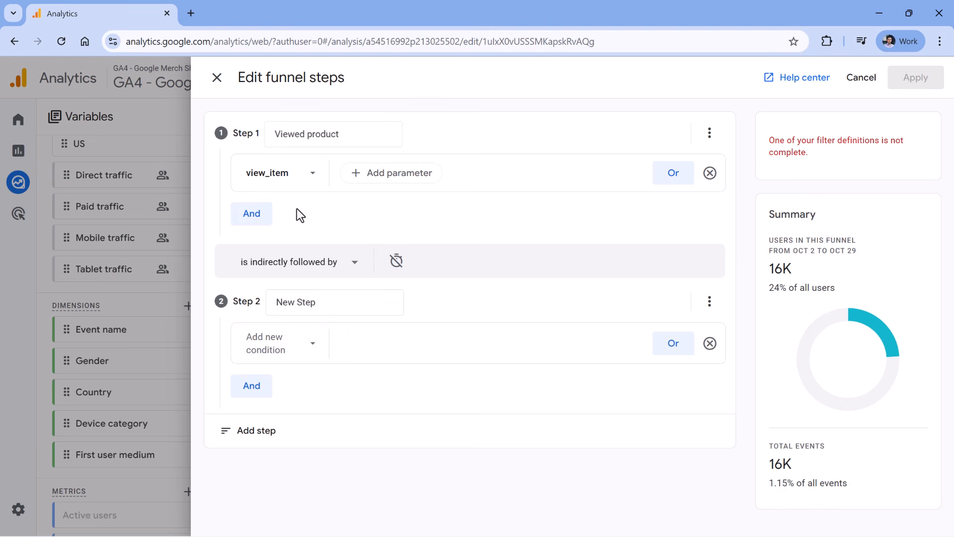
{"action": "left_click", "coordinate": [314, 266]}
{"action": "left_click", "coordinate": [300, 300]}
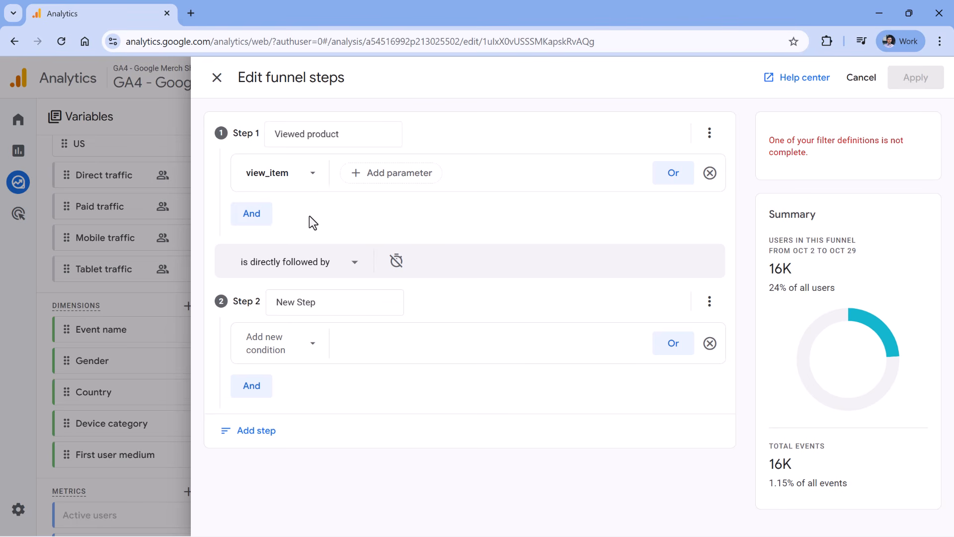
Step: Change the link between Viewed product and the second funnel step to "is indirectly followed by"
{"action": "left_click", "coordinate": [296, 268]}
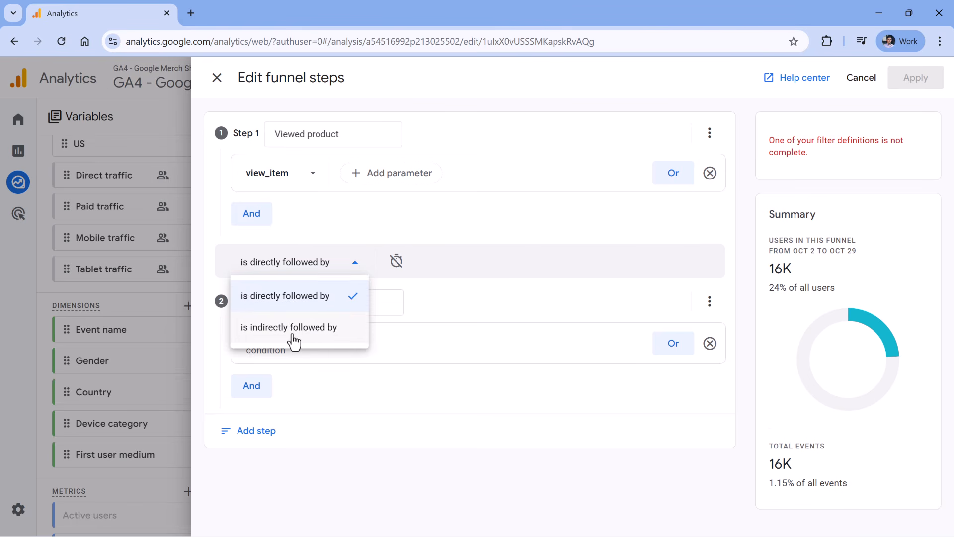
{"action": "left_click", "coordinate": [294, 328]}
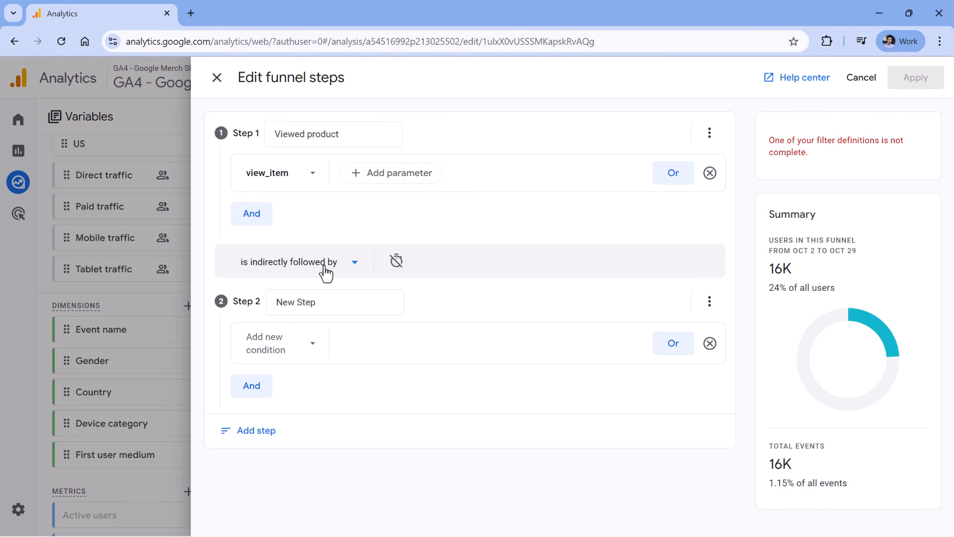
Step: Try a time constraint of 5 hours between Viewed product and the second funnel step, and switch it off again
{"action": "left_click", "coordinate": [396, 261]}
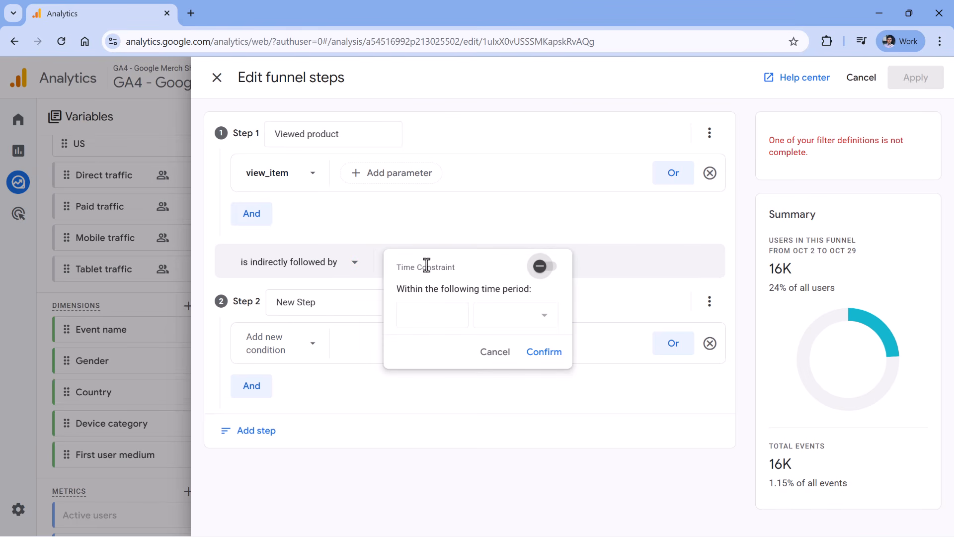
{"action": "left_click", "coordinate": [542, 268]}
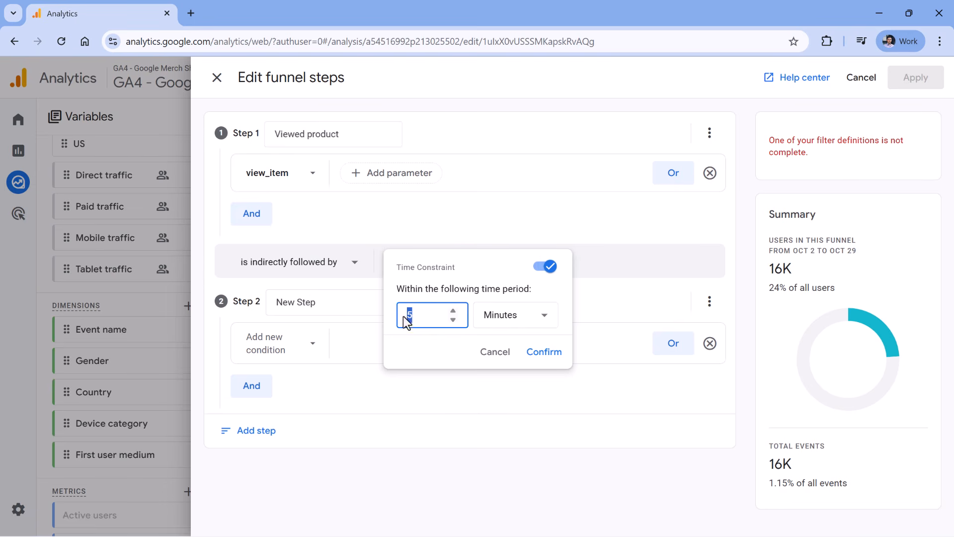
{"action": "left_click", "coordinate": [519, 317]}
{"action": "left_click", "coordinate": [514, 388]}
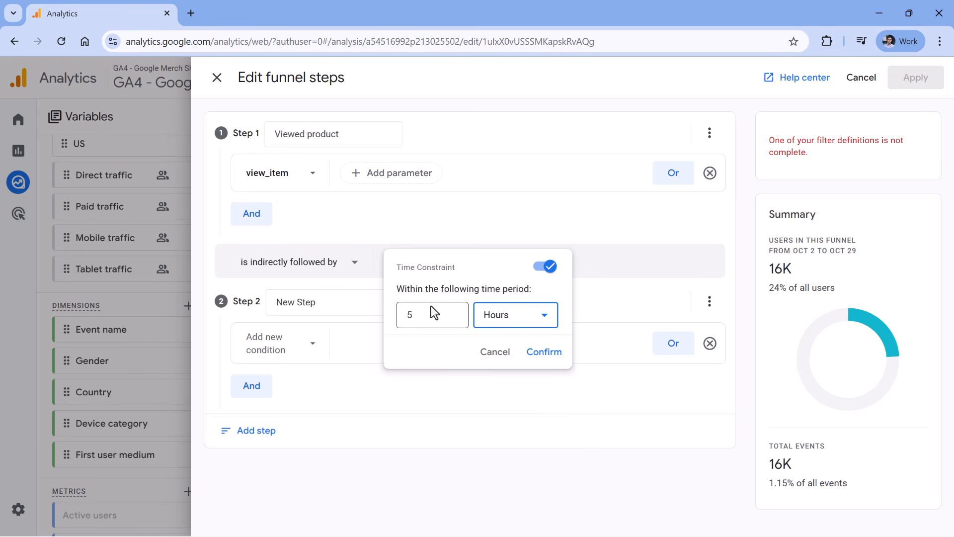
{"action": "left_click", "coordinate": [530, 354]}
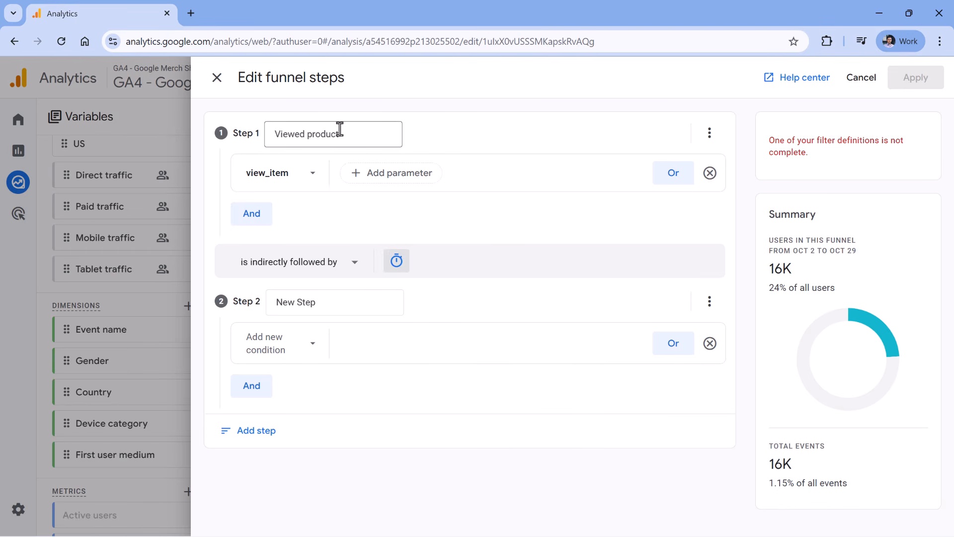
{"action": "left_click", "coordinate": [397, 261]}
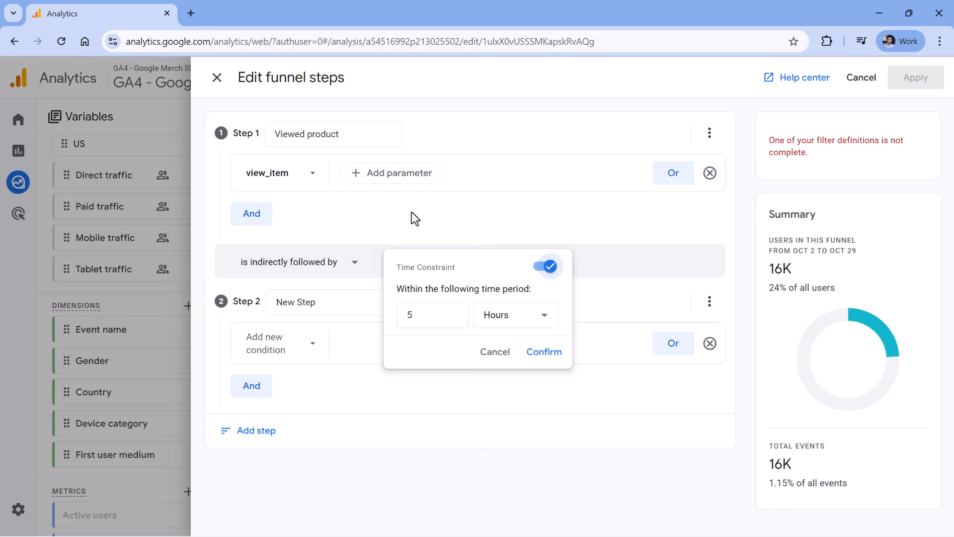
{"action": "left_click", "coordinate": [548, 269]}
{"action": "left_click", "coordinate": [544, 353]}
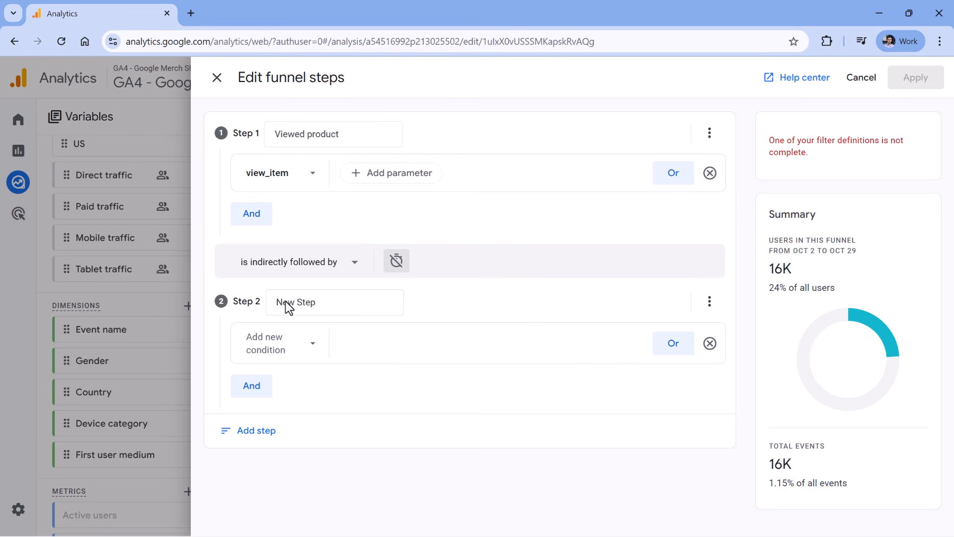
Step: Set the second funnel step's condition to the add_to_cart event and name the step "Added to cart"
{"action": "left_click", "coordinate": [287, 348]}
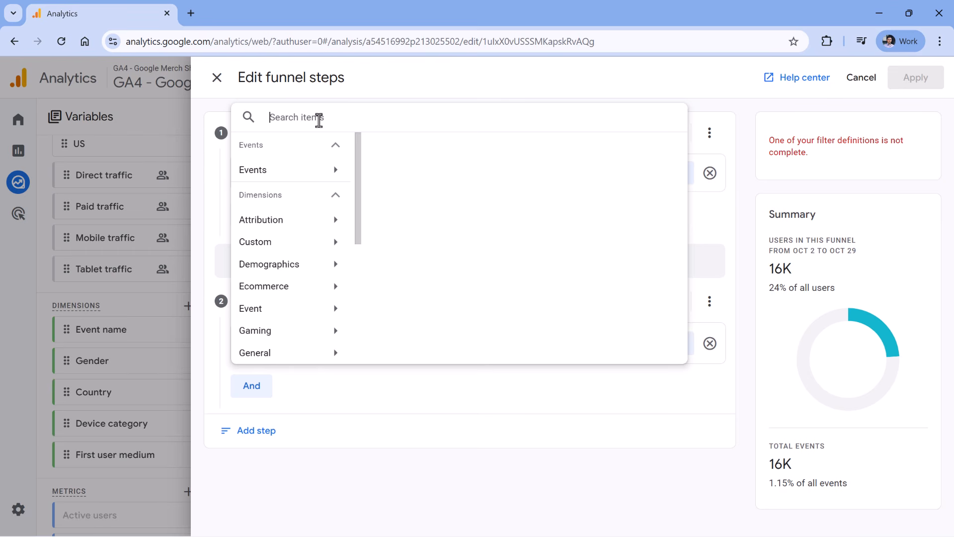
{"action": "type", "text": "add_to_cart"}
{"action": "left_click", "coordinate": [611, 181]}
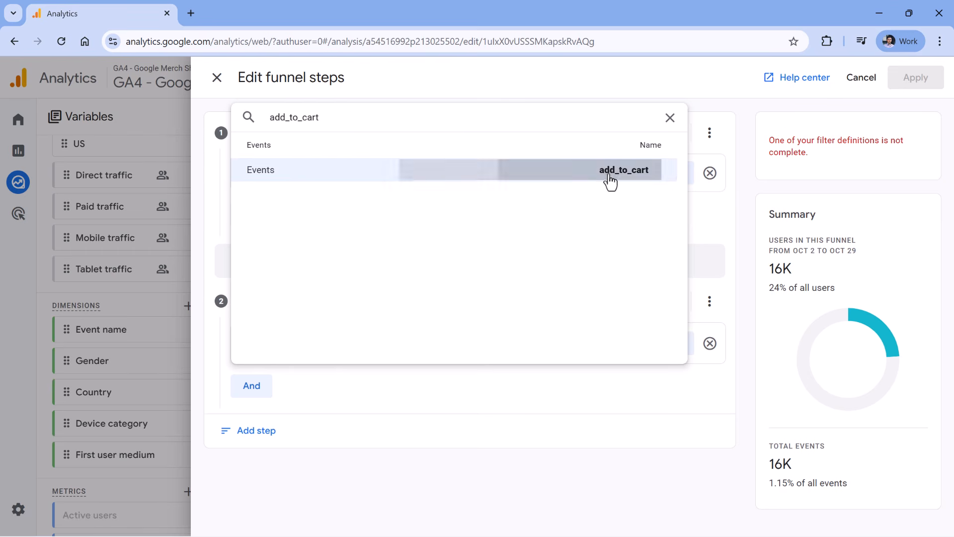
{"action": "left_click", "coordinate": [296, 302]}
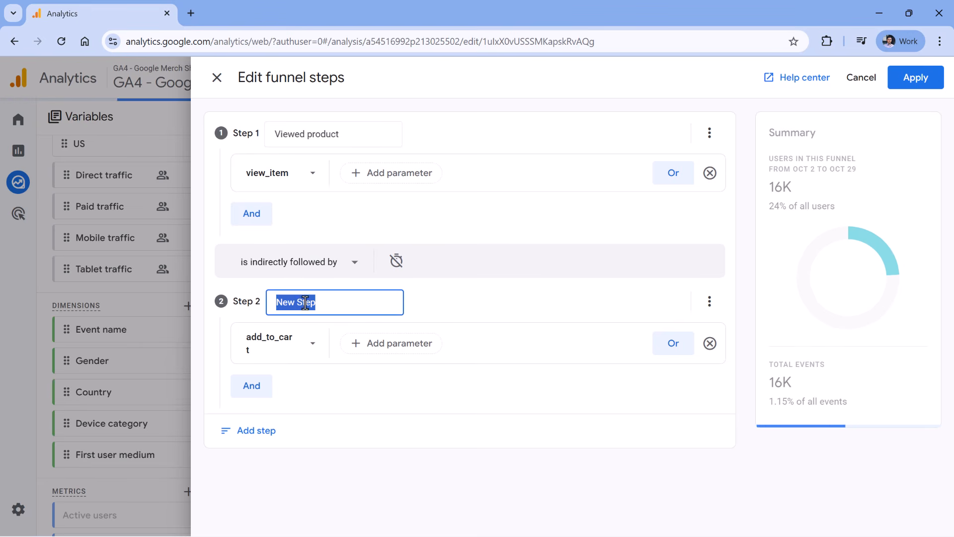
{"action": "type", "text": "Added to cart"}
Step: Add a third funnel step with the begin_checkout event as its condition, and name it "Started checkout"
{"action": "left_click", "coordinate": [256, 430]}
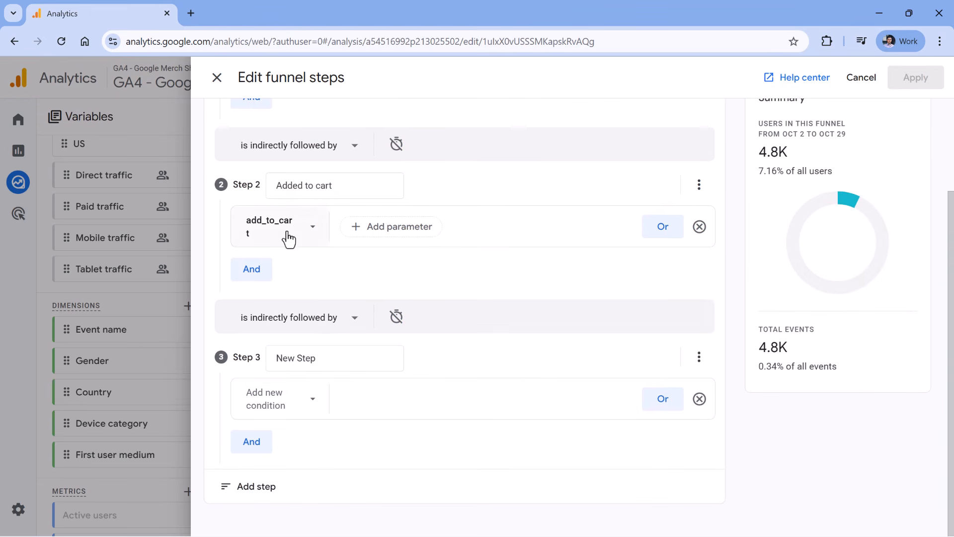
{"action": "left_click", "coordinate": [294, 398]}
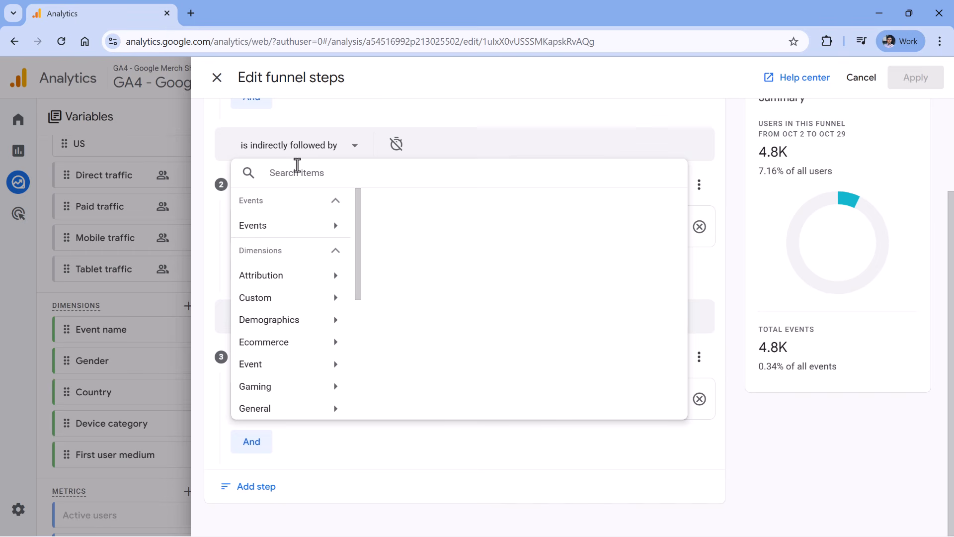
{"action": "type", "text": "begin"}
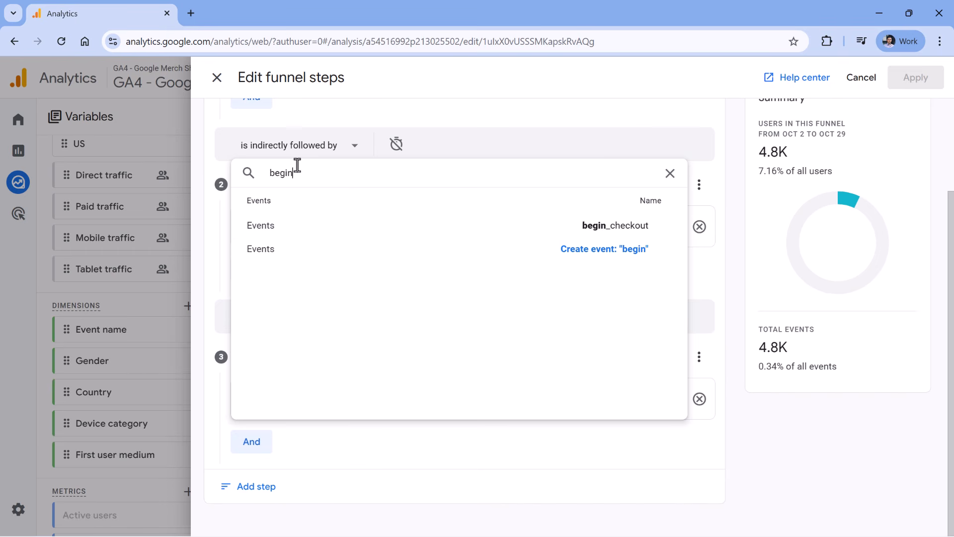
{"action": "left_click", "coordinate": [618, 234]}
{"action": "left_click", "coordinate": [341, 355]}
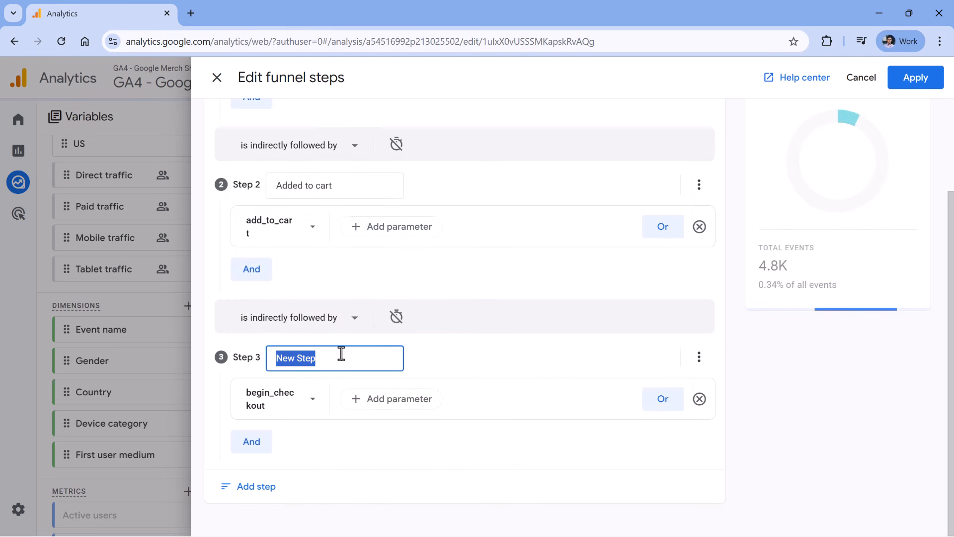
{"action": "type", "text": "Started checkout"}
Step: Add a fourth funnel step named "Purchase" with the purchase event as its condition, and apply the funnel steps
{"action": "left_click", "coordinate": [255, 488]}
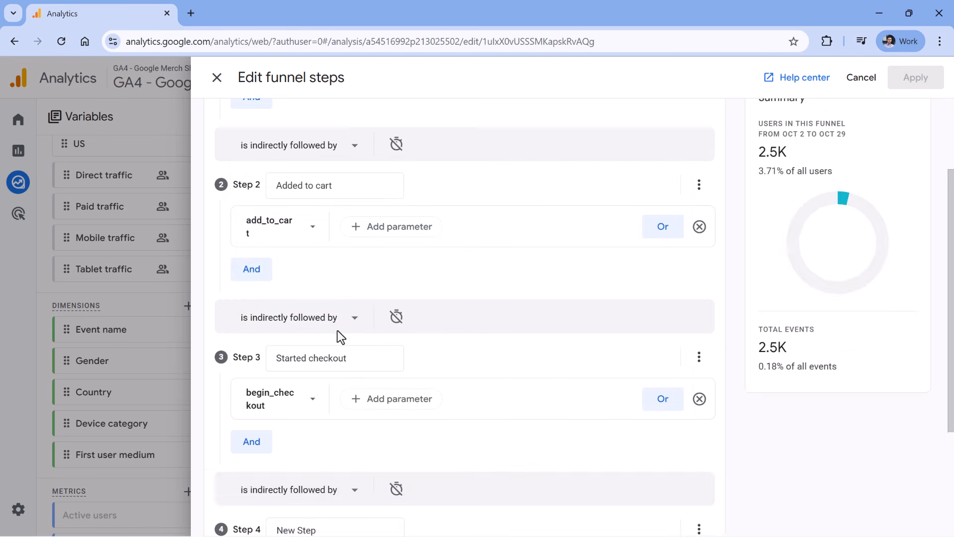
{"action": "left_click", "coordinate": [320, 358]}
{"action": "type", "text": "Purchase"}
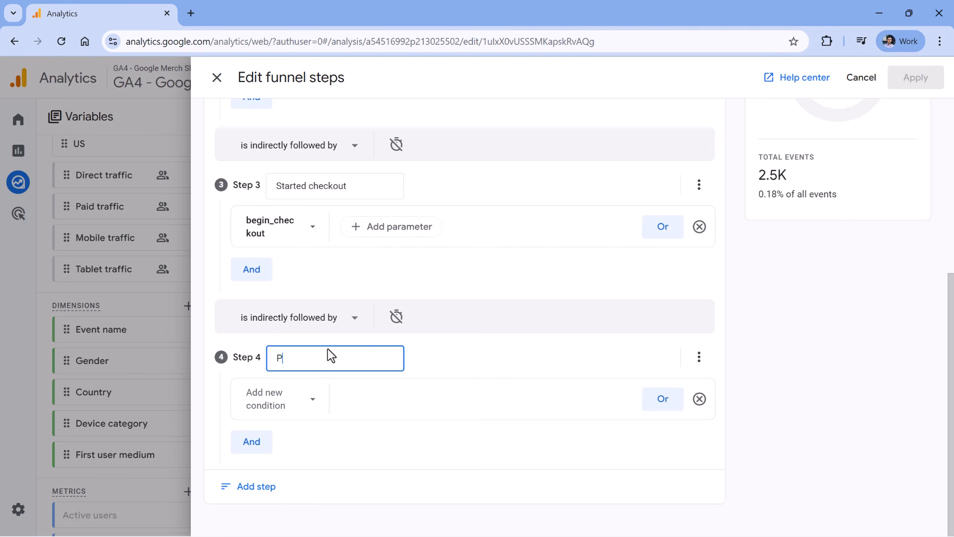
{"action": "left_click", "coordinate": [277, 396]}
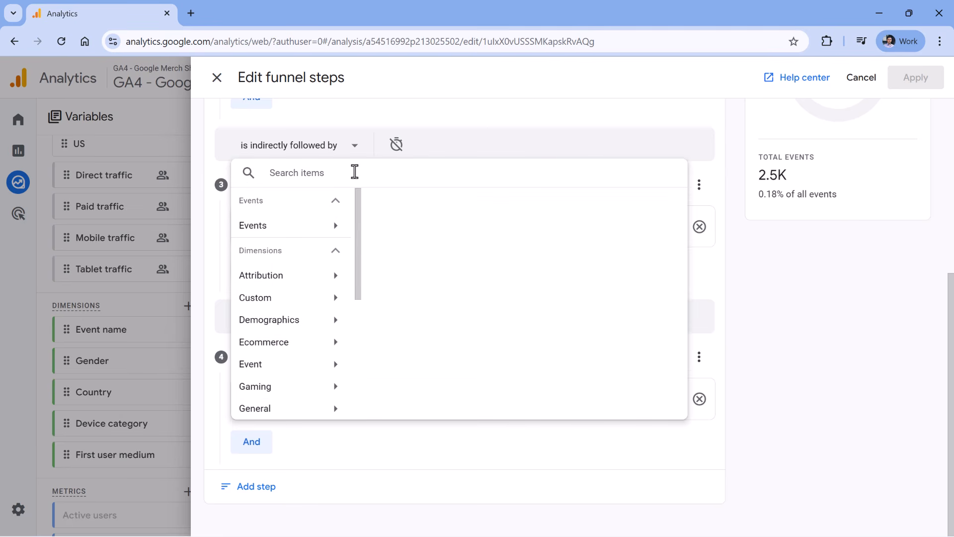
{"action": "type", "text": "purchase"}
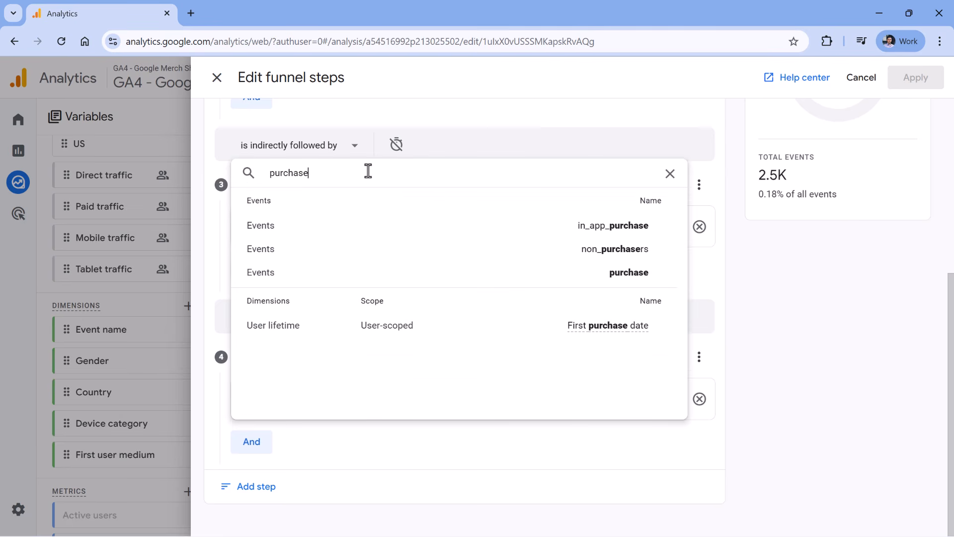
{"action": "left_click", "coordinate": [607, 279]}
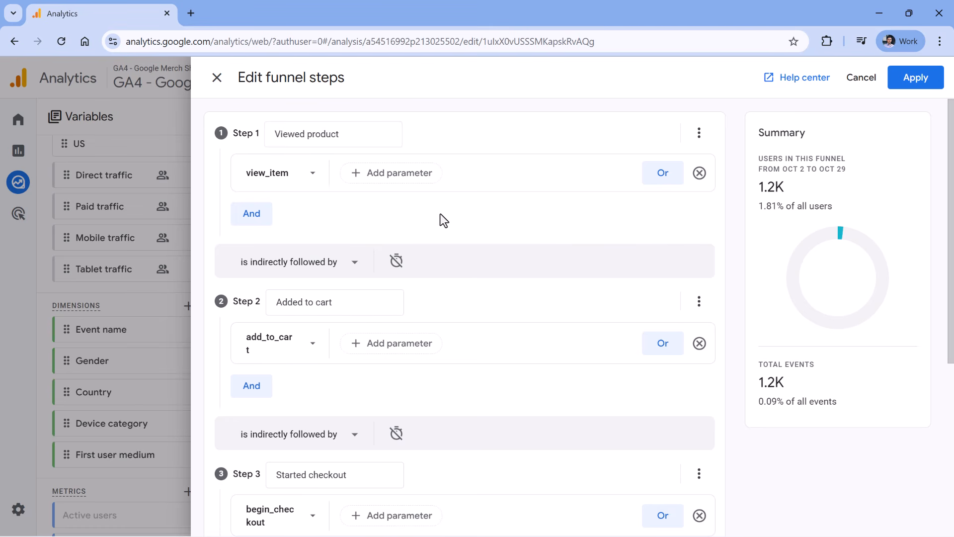
{"action": "left_click", "coordinate": [917, 78]}
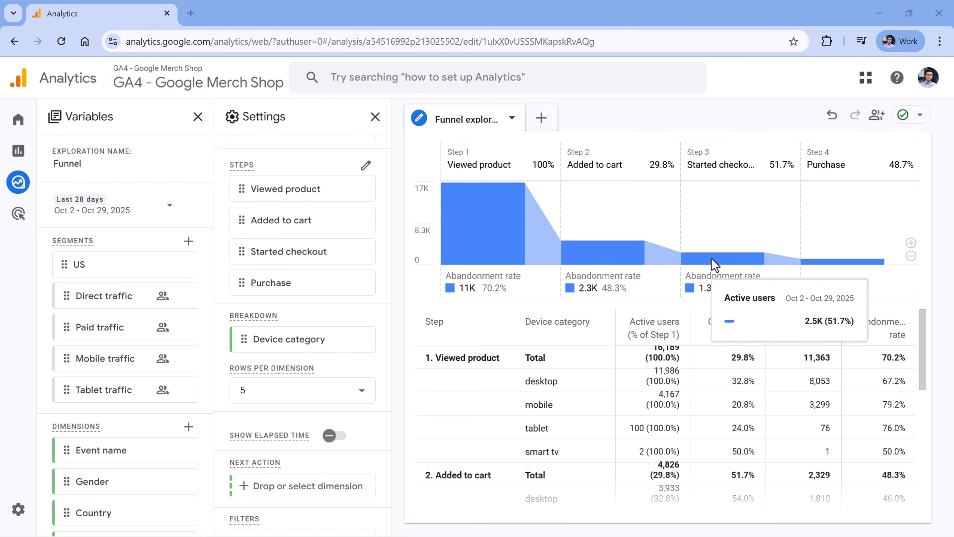
Step: Examine the funnel chart at different vertical scales and check the active users of the Viewed product step
{"action": "left_click", "coordinate": [912, 244]}
{"action": "left_click", "coordinate": [911, 256]}
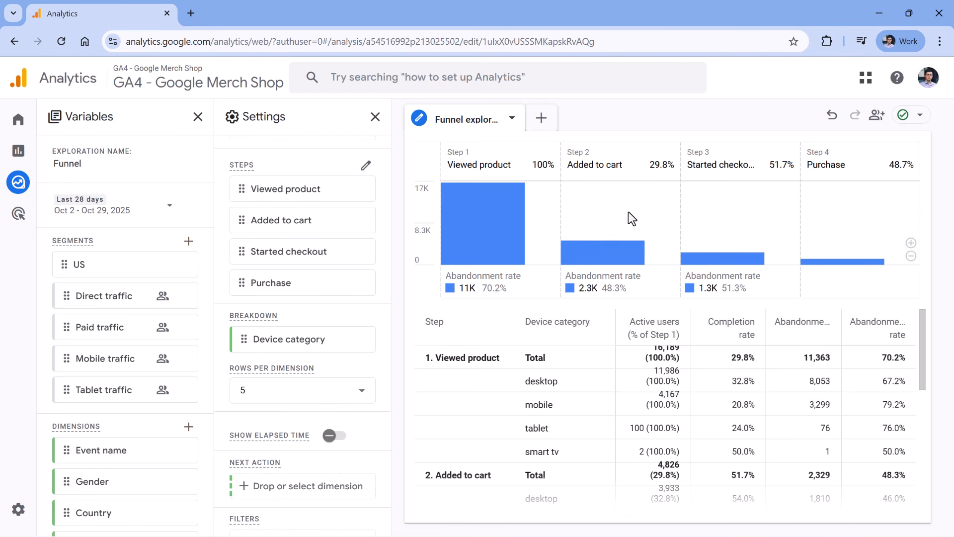
{"action": "scroll", "coordinate": [628, 212], "scroll_direction": "up", "scroll_amount": 4}
{"action": "scroll", "coordinate": [628, 212], "scroll_direction": "down", "scroll_amount": 3}
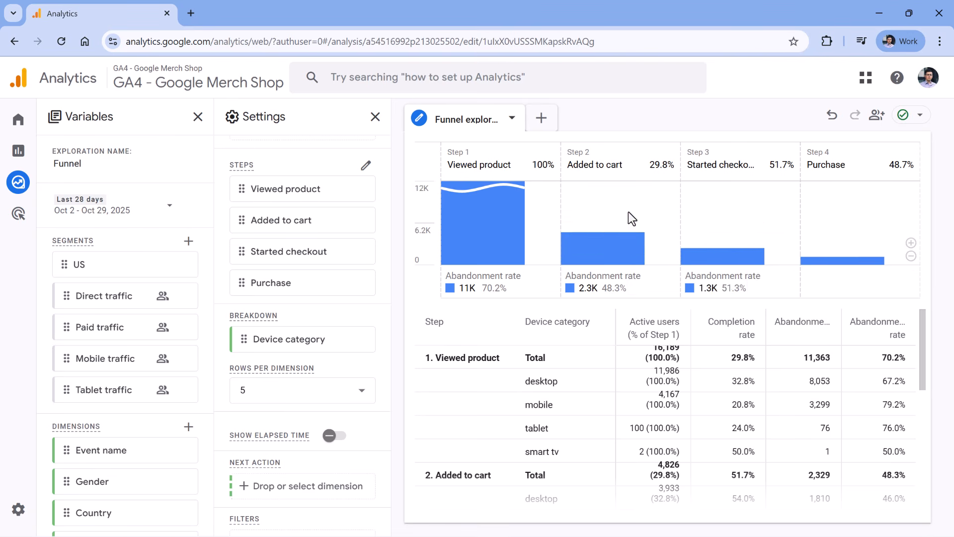
{"action": "scroll", "coordinate": [628, 212], "scroll_direction": "down", "scroll_amount": 1}
{"action": "scroll", "coordinate": [628, 212], "scroll_direction": "up", "scroll_amount": 2}
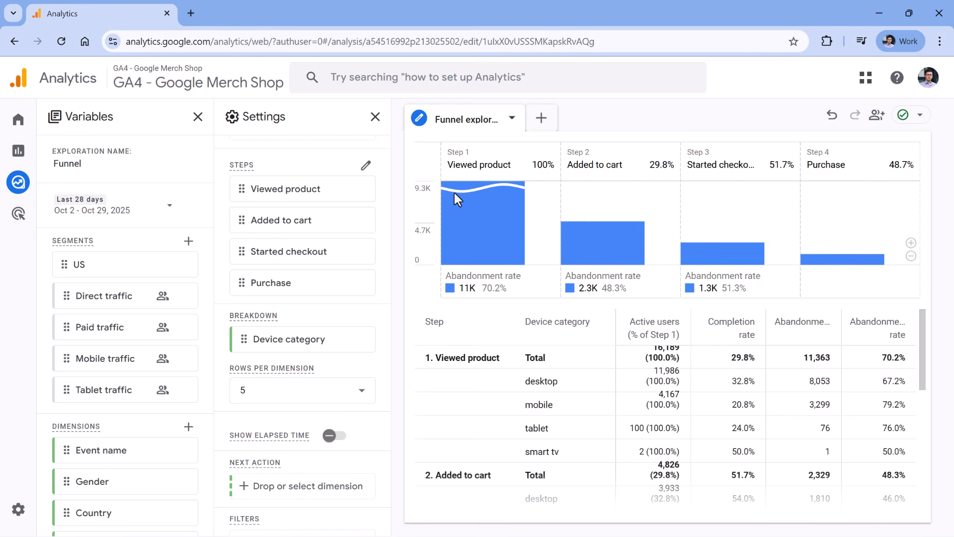
{"action": "mouse_move", "coordinate": [476, 196]}
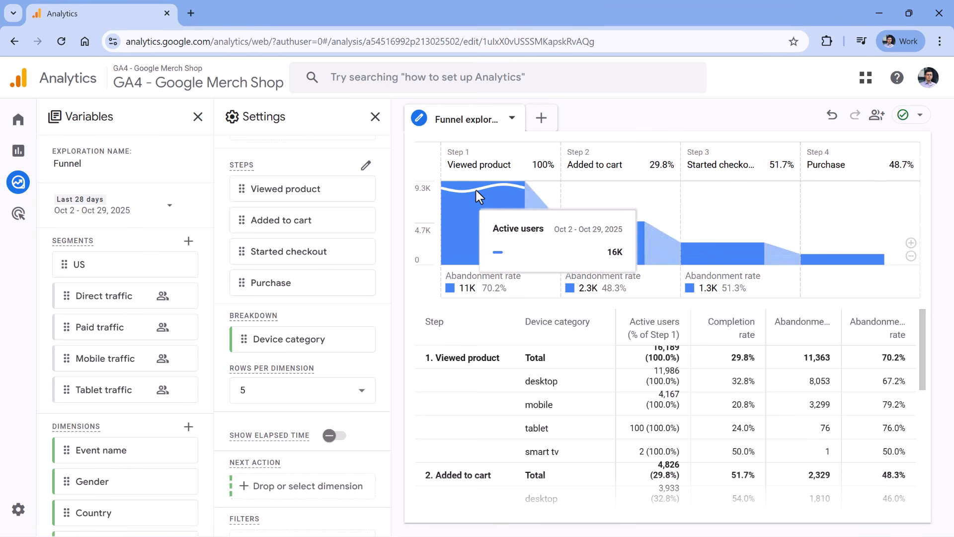
{"action": "mouse_move", "coordinate": [491, 220]}
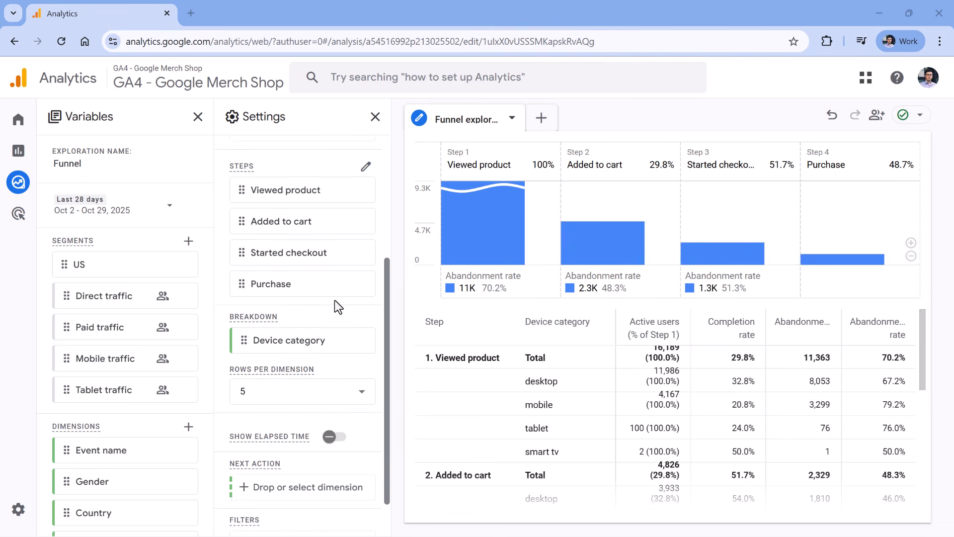
Step: Check the description of the Device category breakdown and its rows in the funnel table
{"action": "scroll", "coordinate": [298, 365], "scroll_direction": "up", "scroll_amount": 1}
{"action": "scroll", "coordinate": [298, 365], "scroll_direction": "down", "scroll_amount": 1}
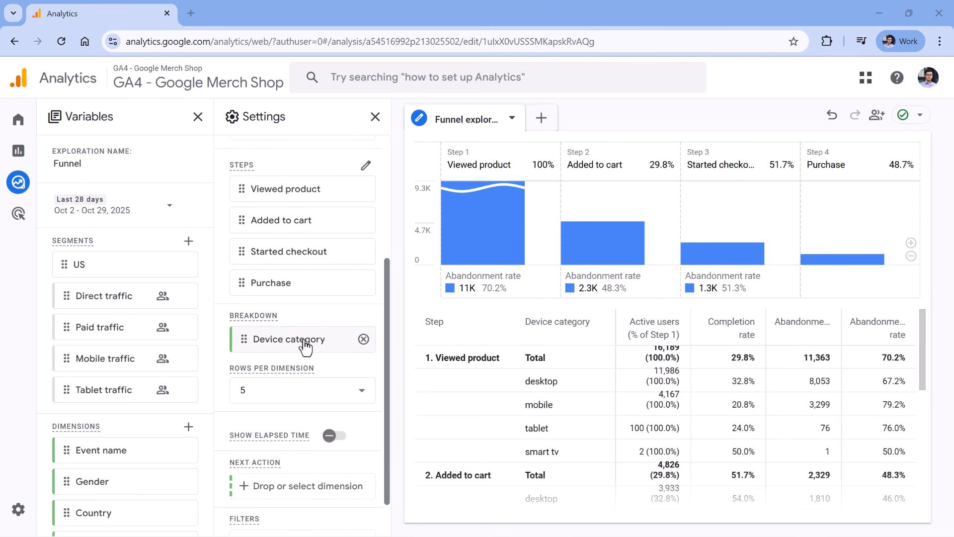
{"action": "mouse_move", "coordinate": [305, 345]}
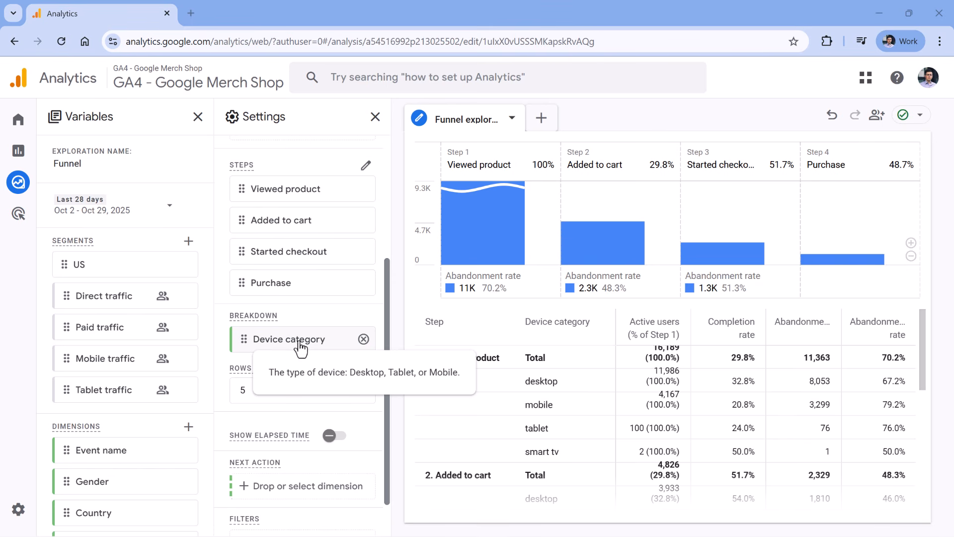
{"action": "scroll", "coordinate": [546, 348], "scroll_direction": "down", "scroll_amount": 1}
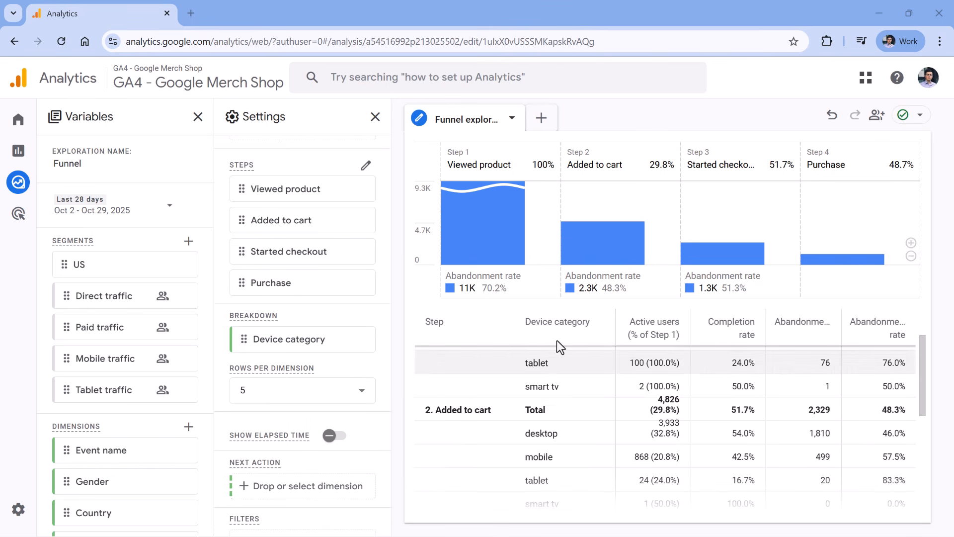
Step: Zoom the browser page out one level and reload the exploration to redraw the funnel table
{"action": "key", "text": "ctrl+minus"}
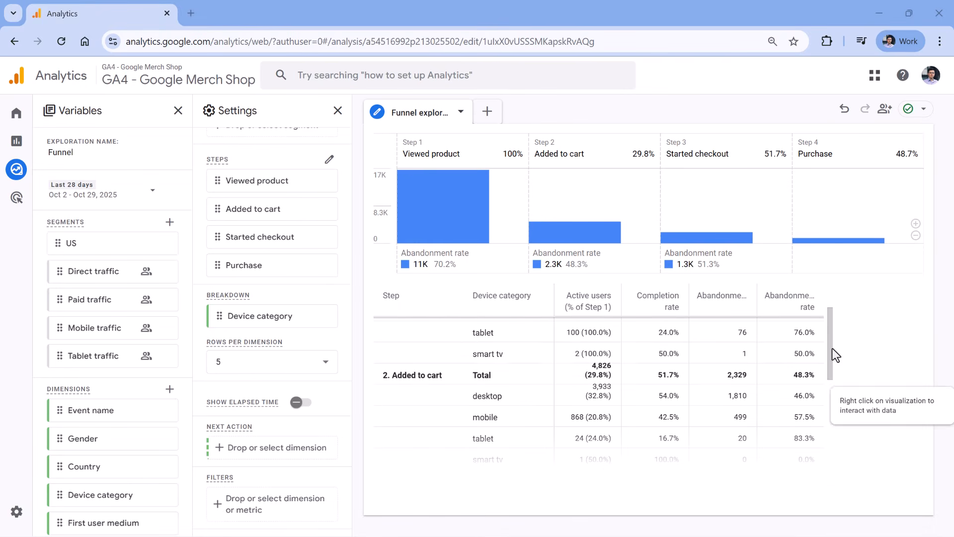
{"action": "mouse_move", "coordinate": [830, 349]}
{"action": "left_mouse_down"}
{"action": "mouse_move", "coordinate": [828, 424]}
{"action": "mouse_move", "coordinate": [829, 336]}
{"action": "left_mouse_up"}
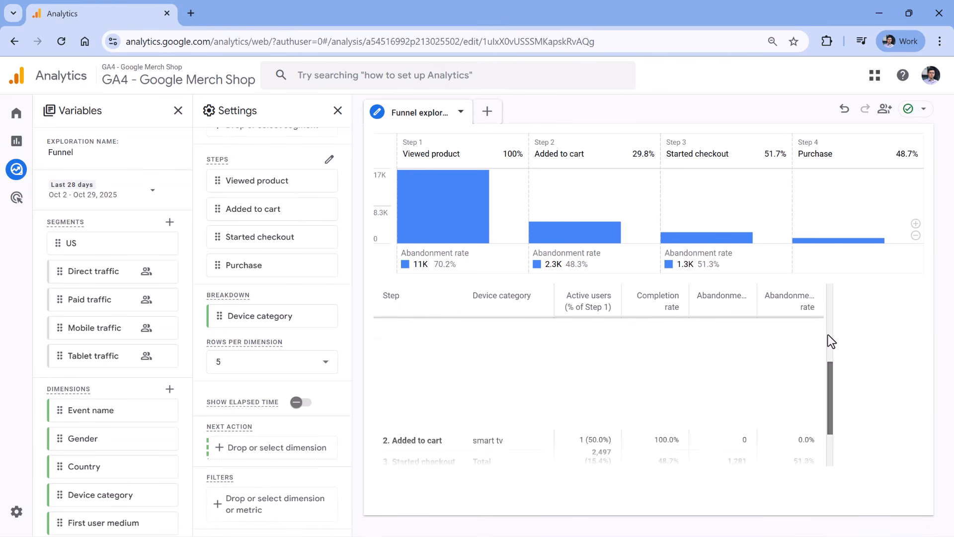
{"action": "left_click", "coordinate": [64, 43]}
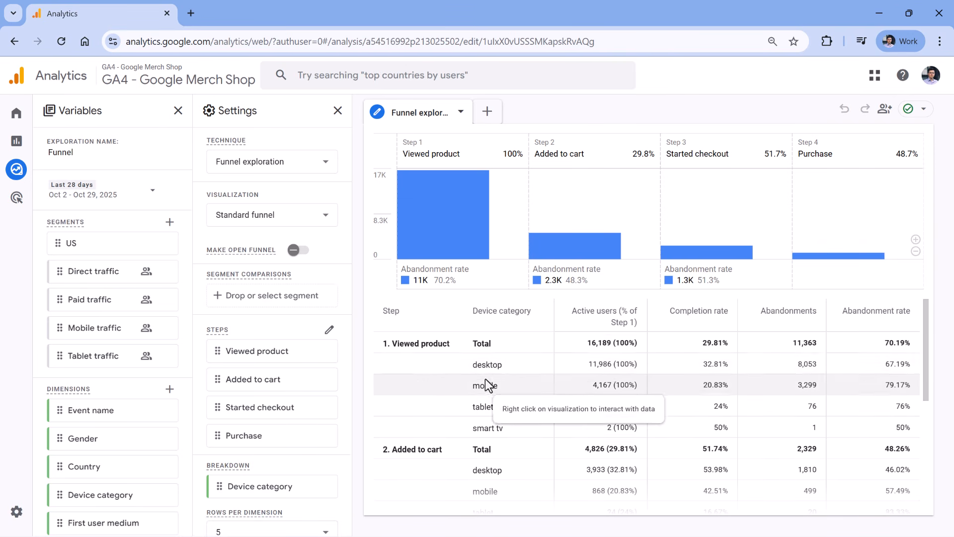
Step: Remove the Device category dimension from the funnel breakdown
{"action": "scroll", "coordinate": [263, 326], "scroll_direction": "down", "scroll_amount": 2}
{"action": "scroll", "coordinate": [263, 326], "scroll_direction": "down", "scroll_amount": 1}
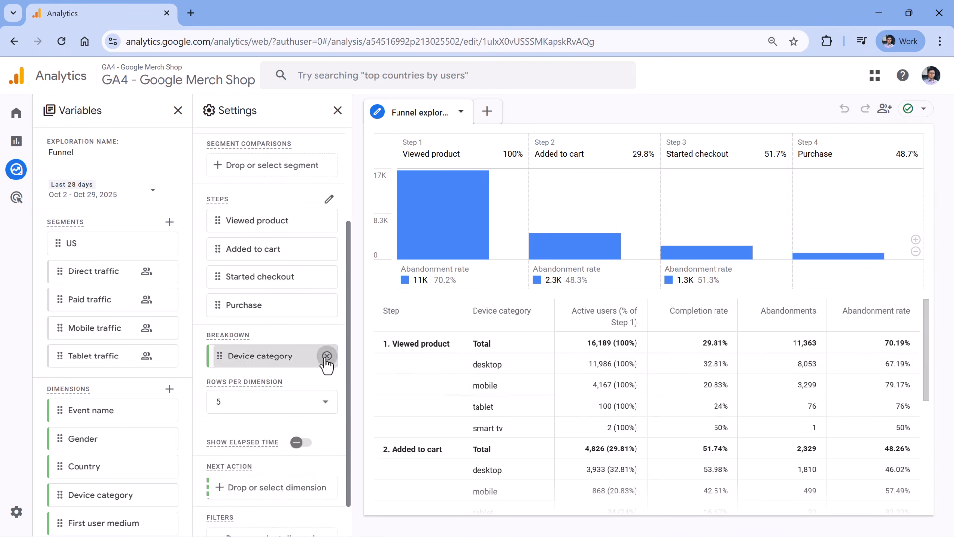
{"action": "left_click", "coordinate": [327, 356]}
{"action": "scroll", "coordinate": [149, 368], "scroll_direction": "down", "scroll_amount": 3}
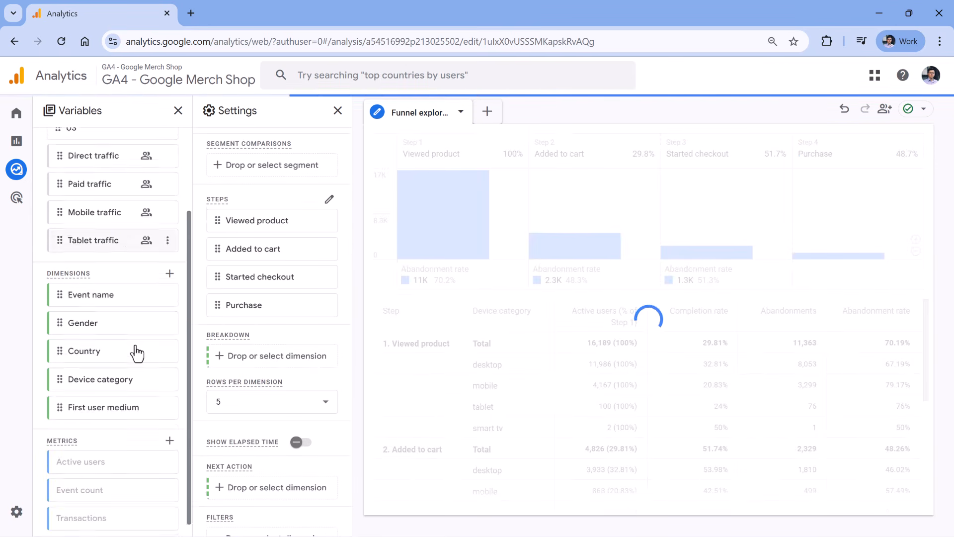
Step: Look through the dimensions offered for the breakdown and the full list of selectable dimensions, keeping the current selection
{"action": "left_click", "coordinate": [269, 366]}
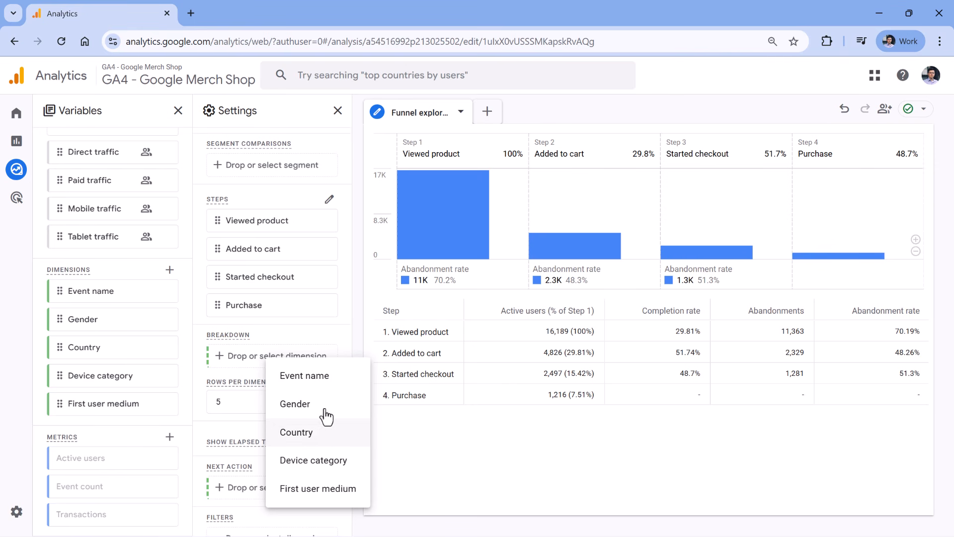
{"action": "left_click", "coordinate": [114, 272]}
{"action": "left_click", "coordinate": [170, 271]}
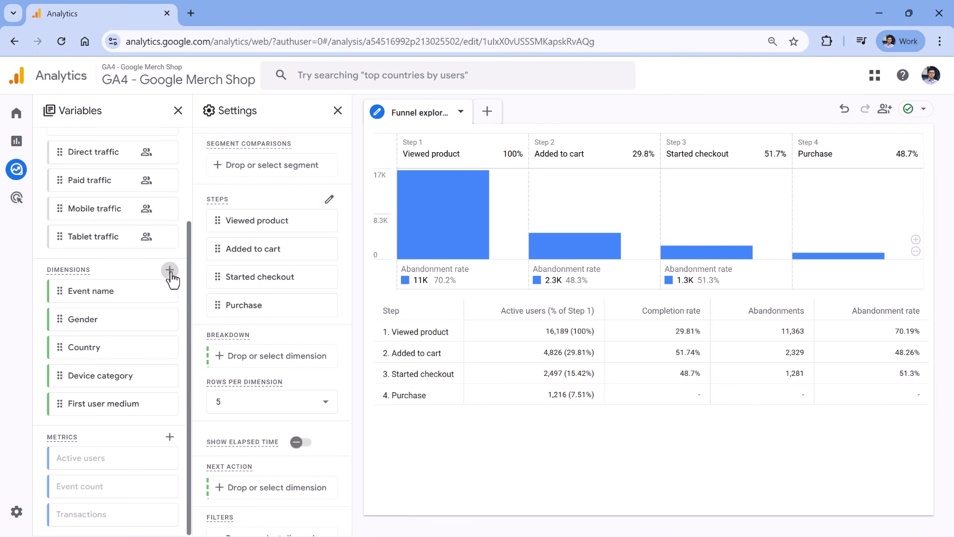
{"action": "scroll", "coordinate": [258, 328], "scroll_direction": "down", "scroll_amount": 5}
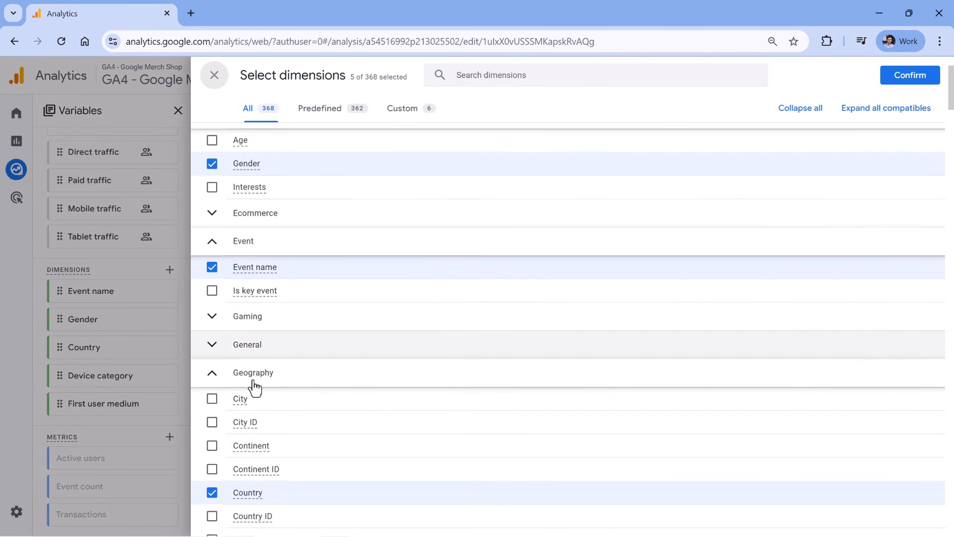
{"action": "scroll", "coordinate": [246, 315], "scroll_direction": "up", "scroll_amount": 6}
{"action": "left_click", "coordinate": [918, 76]}
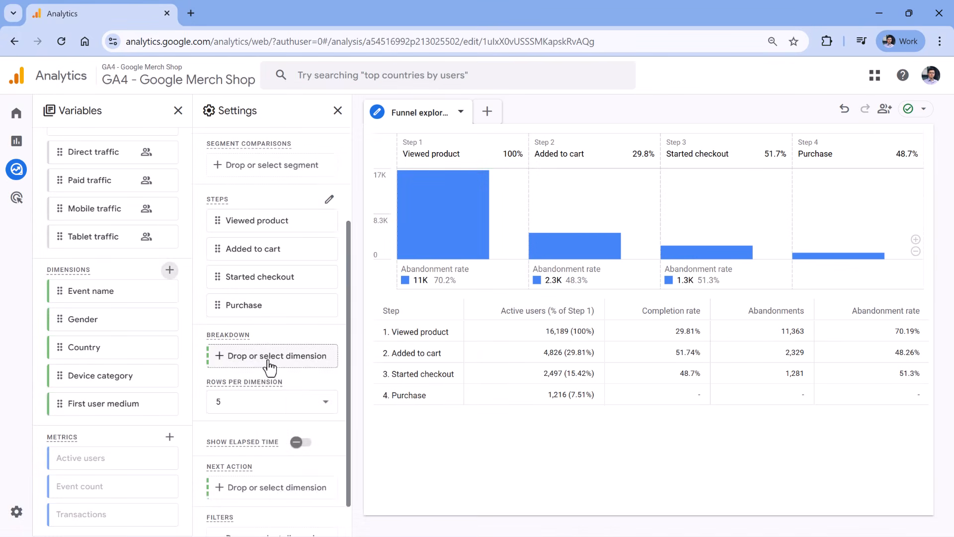
Step: Set Country as the funnel's breakdown dimension
{"action": "left_click", "coordinate": [269, 363]}
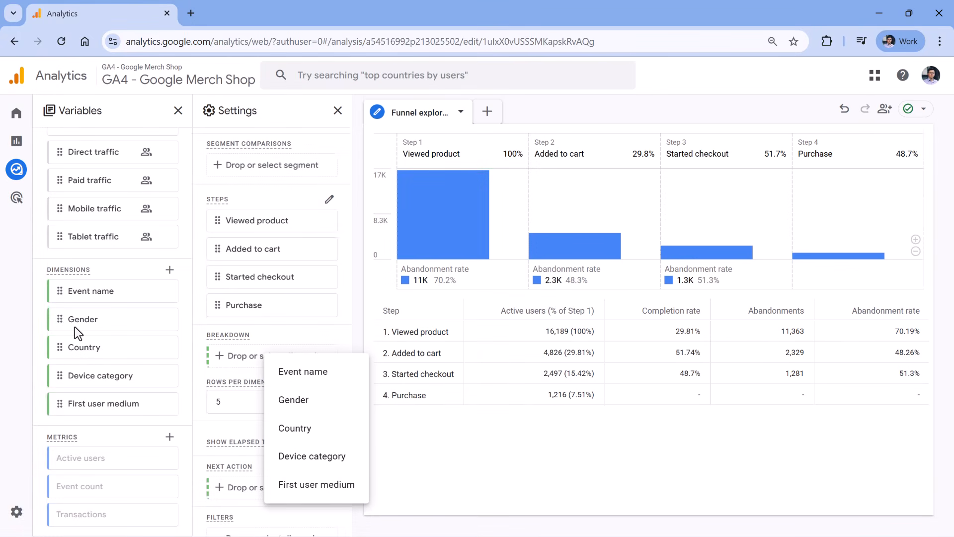
{"action": "left_click", "coordinate": [103, 293]}
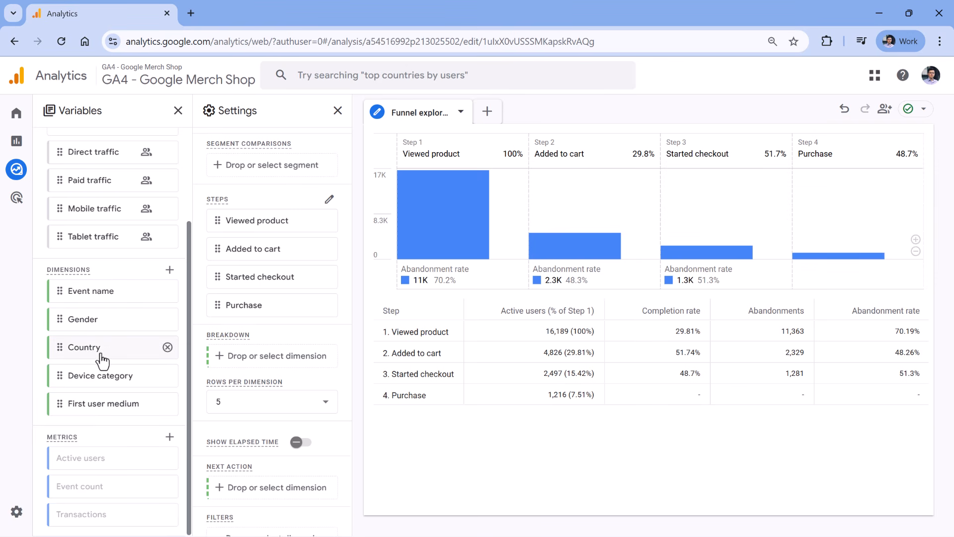
{"action": "left_click_drag", "start_coordinate": [85, 355], "coordinate": [112, 346]}
{"action": "left_click", "coordinate": [268, 357]}
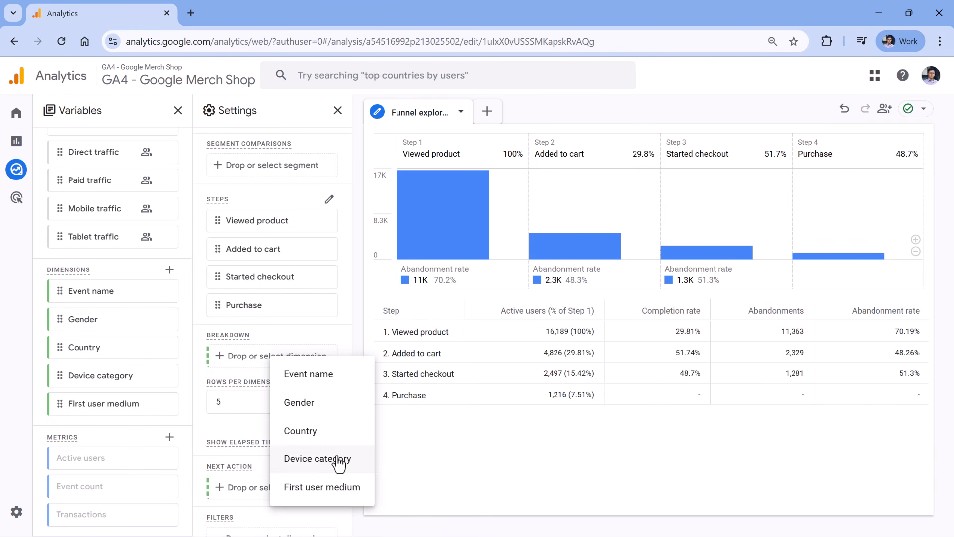
{"action": "left_click", "coordinate": [333, 429]}
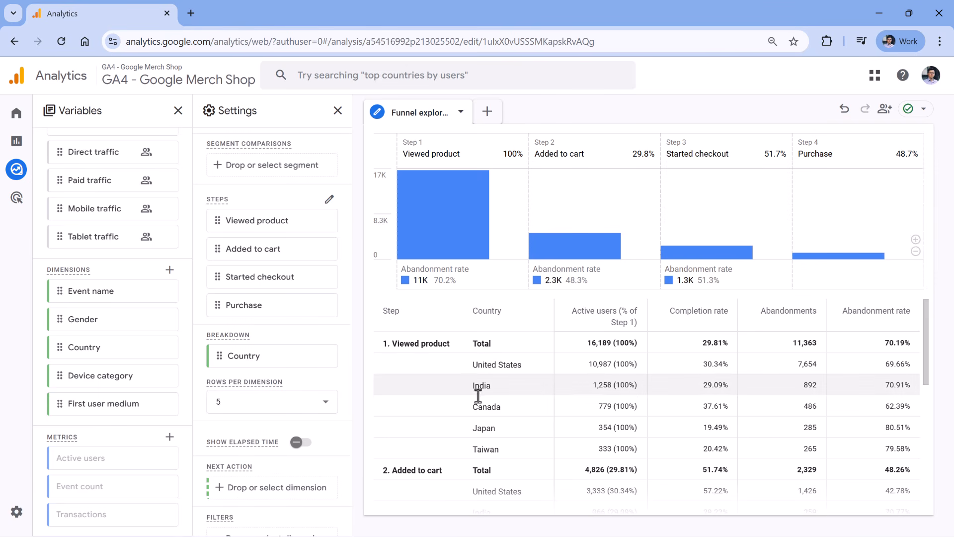
Step: Switch the visualization to Trended funnel and view the trends for Viewed product, Added to cart and all steps together
{"action": "scroll", "coordinate": [260, 187], "scroll_direction": "up", "scroll_amount": 3}
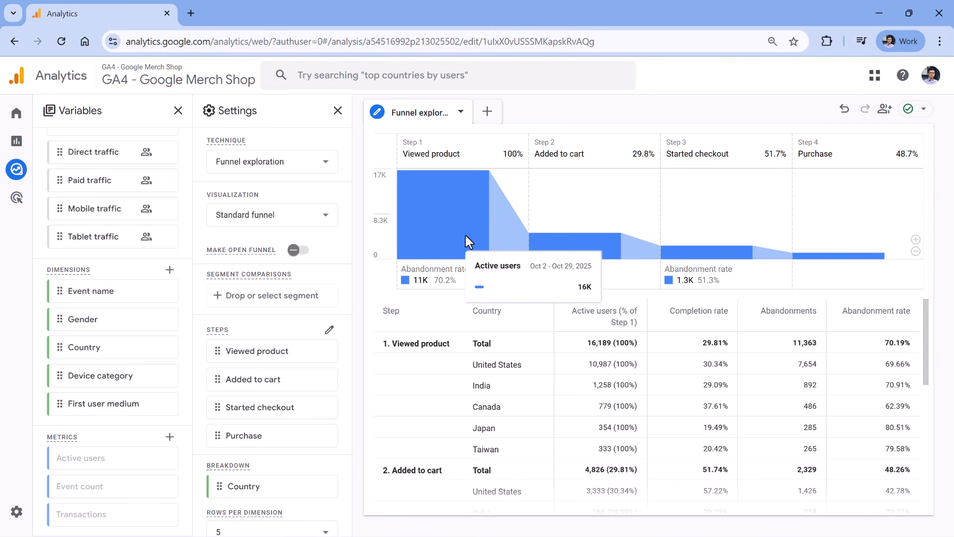
{"action": "left_click", "coordinate": [273, 217]}
{"action": "left_click", "coordinate": [275, 274]}
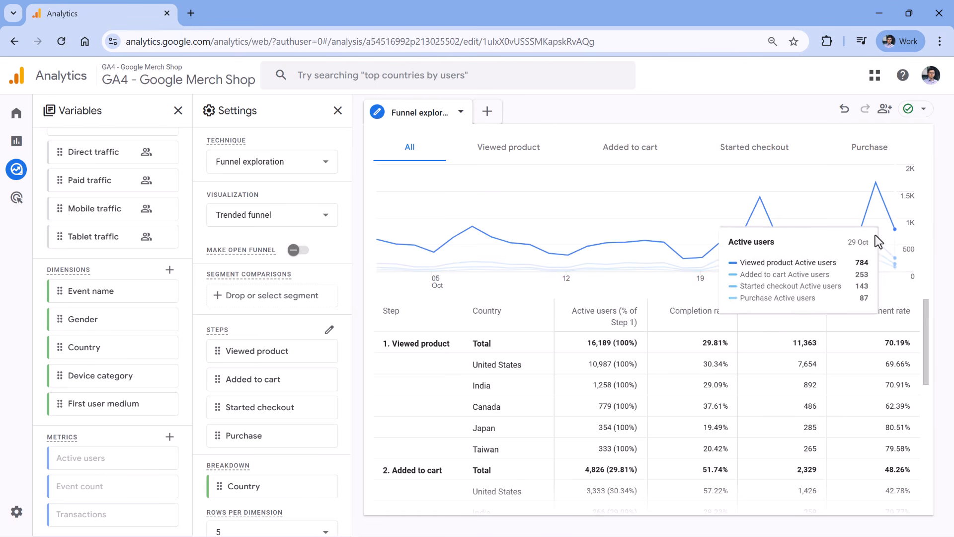
{"action": "left_click", "coordinate": [507, 148]}
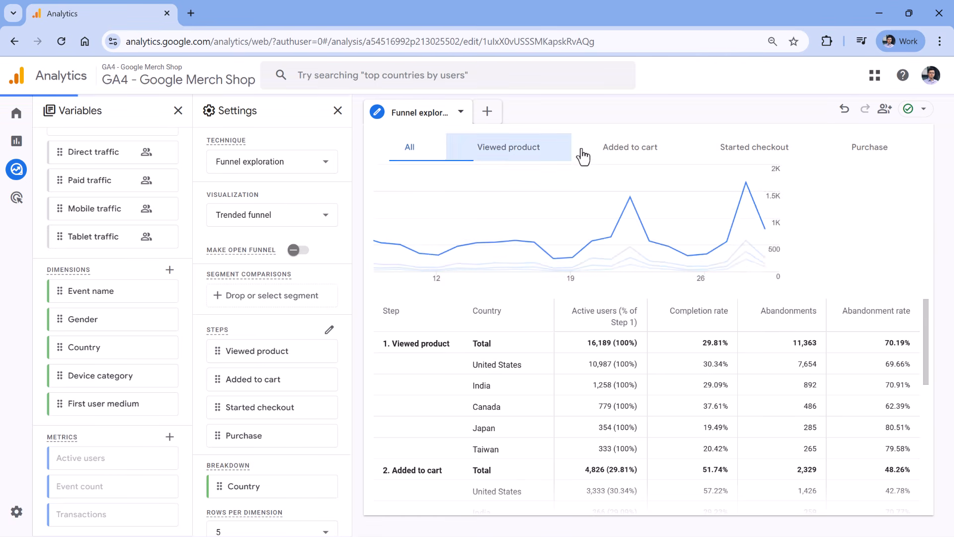
{"action": "left_click", "coordinate": [637, 149]}
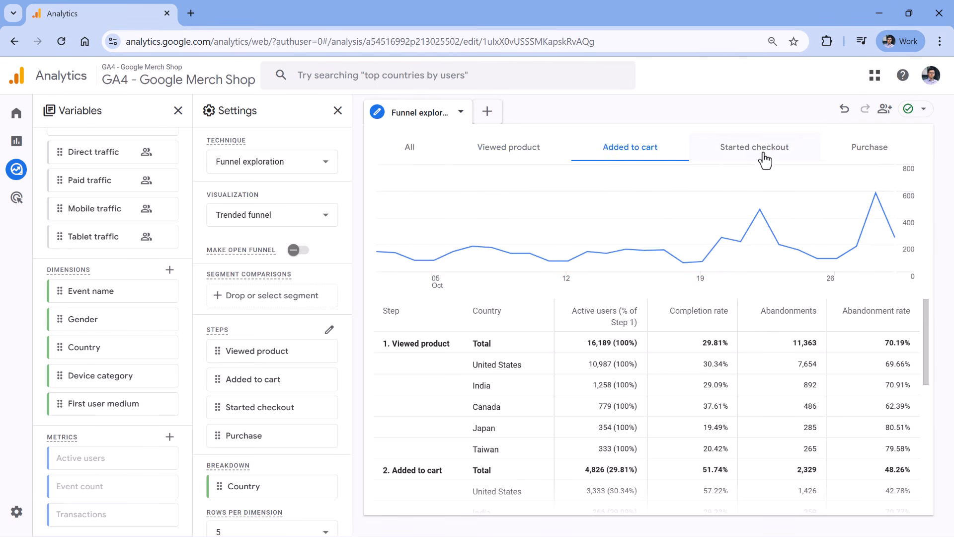
{"action": "left_click", "coordinate": [432, 159]}
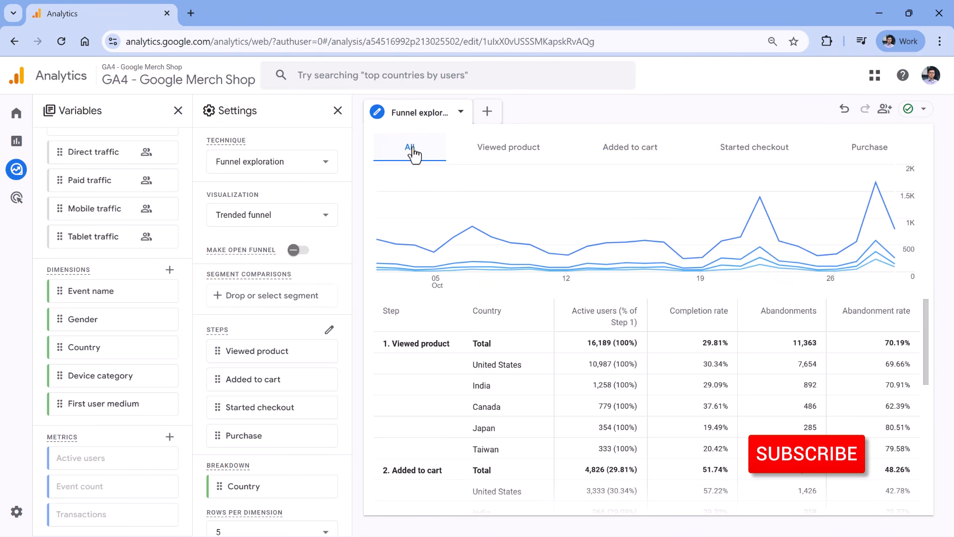
Step: Return the visualization to Standard funnel
{"action": "left_click", "coordinate": [293, 216]}
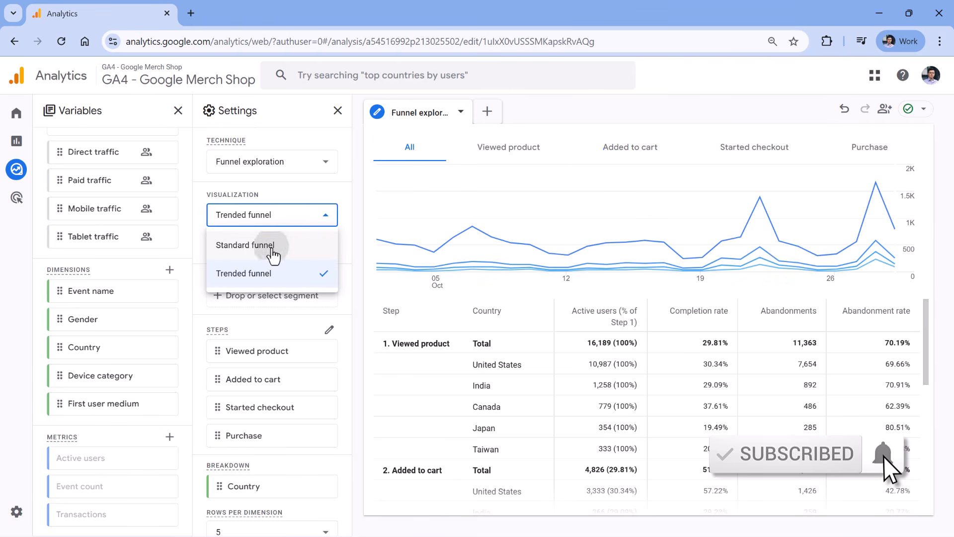
{"action": "left_click", "coordinate": [273, 246]}
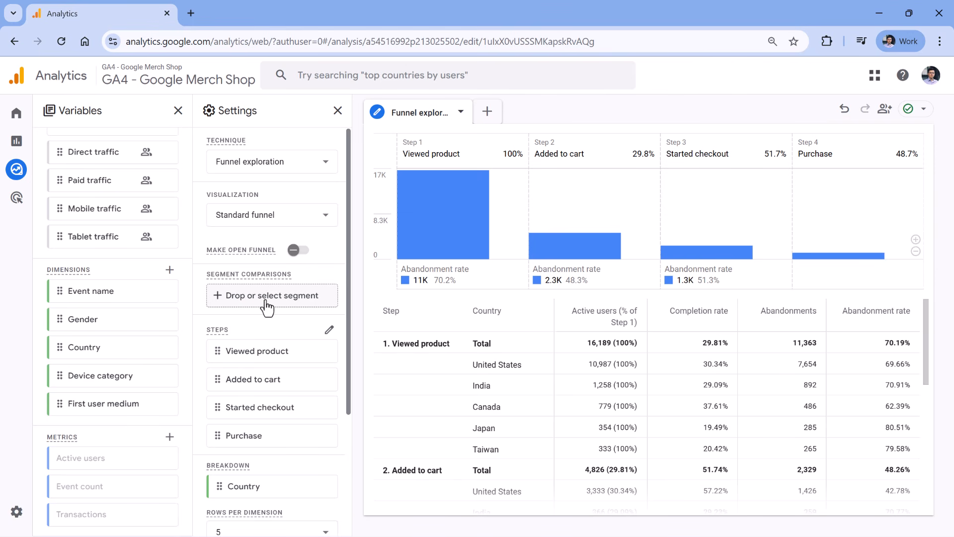
Step: Turn on elapsed time for the funnel and check the Added to cart rows by country in the table
{"action": "scroll", "coordinate": [273, 326], "scroll_direction": "down", "scroll_amount": 3}
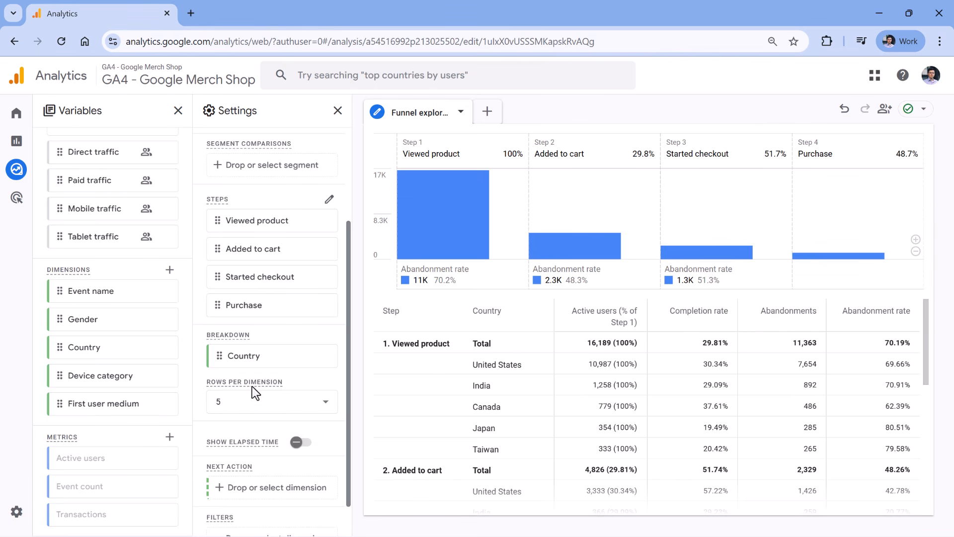
{"action": "left_click", "coordinate": [299, 442]}
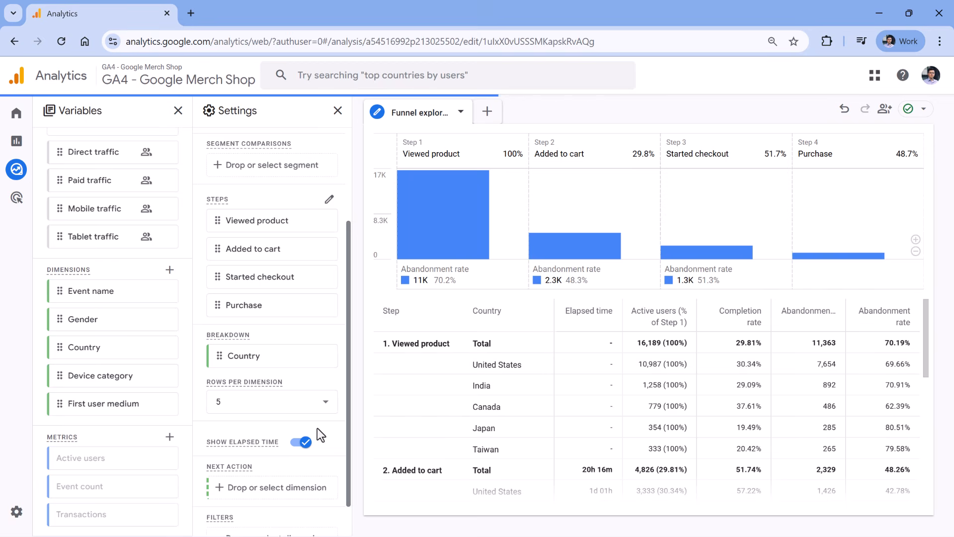
{"action": "scroll", "coordinate": [586, 348], "scroll_direction": "down", "scroll_amount": 3}
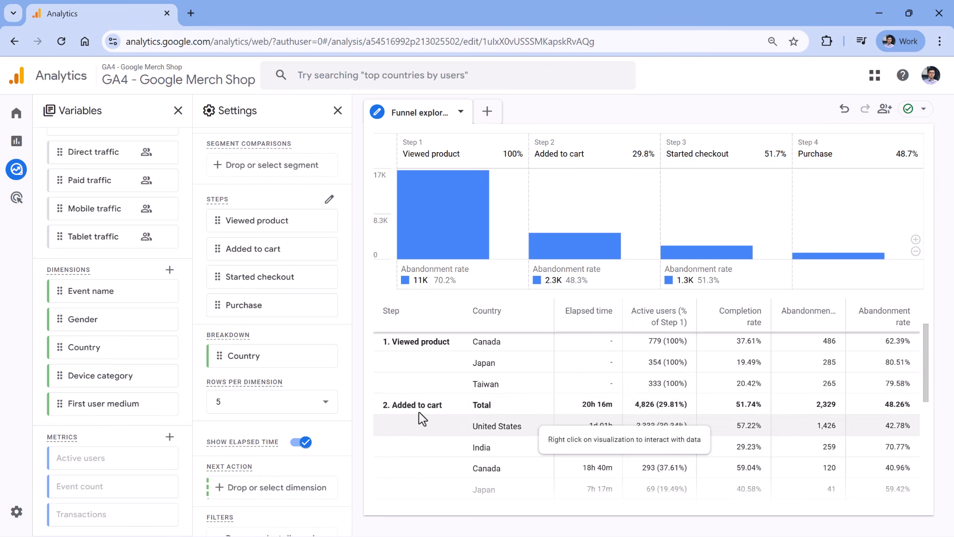
Step: Set Event name as the next action dimension and check the top next actions after Viewed product in the chart
{"action": "scroll", "coordinate": [281, 390], "scroll_direction": "down", "scroll_amount": 2}
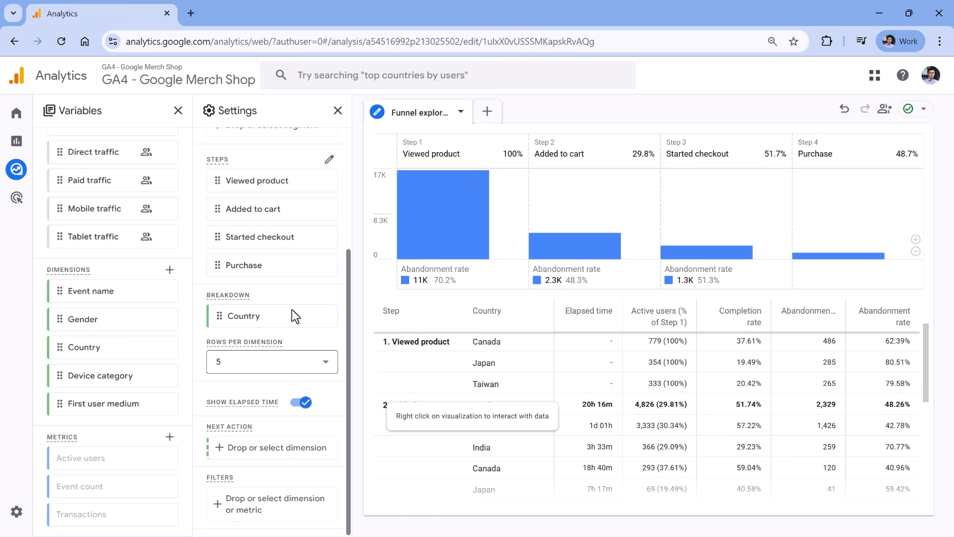
{"action": "mouse_move", "coordinate": [451, 207]}
{"action": "left_click", "coordinate": [283, 448]}
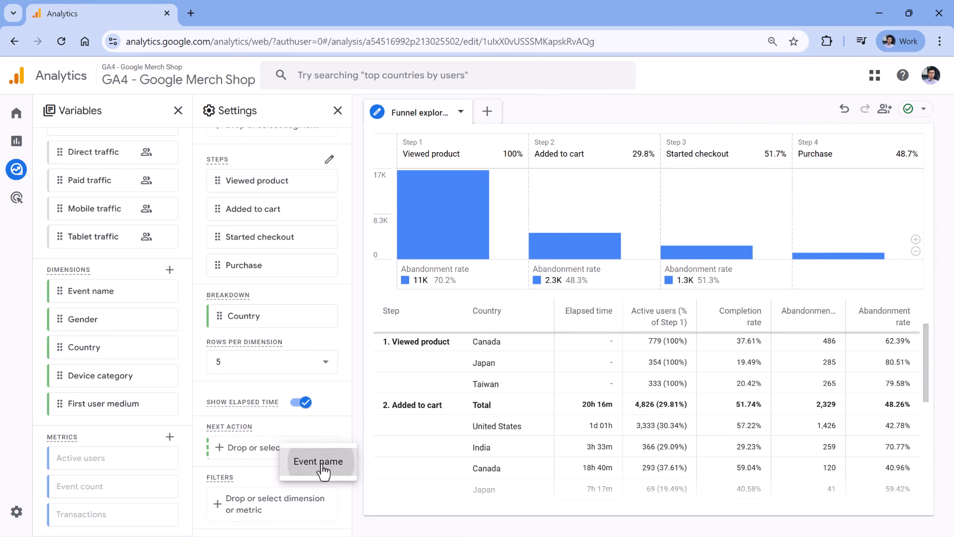
{"action": "left_click", "coordinate": [318, 466]}
{"action": "mouse_move", "coordinate": [439, 205]}
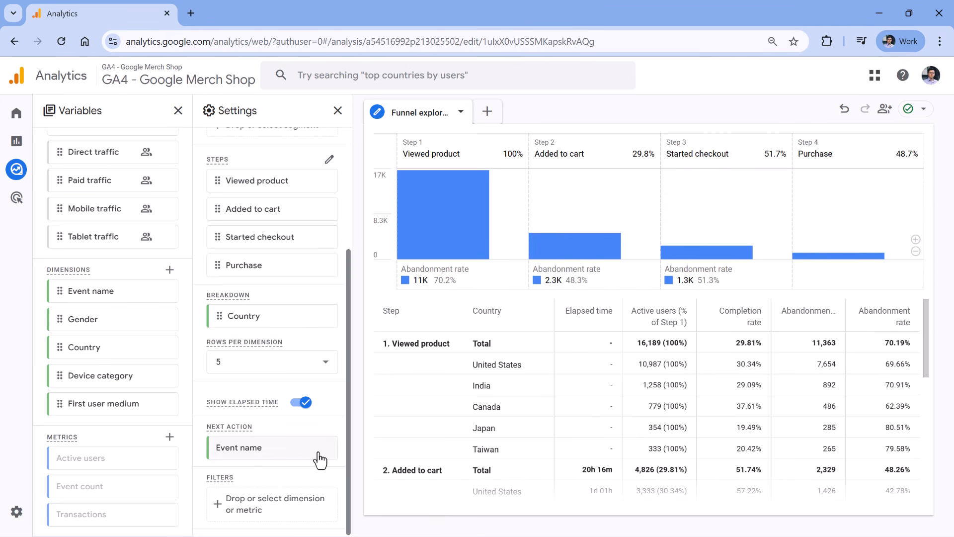
Step: Clear Event name from the next action and add the Page path and screen class dimension to the exploration's variables
{"action": "left_click_drag", "start_coordinate": [261, 448], "coordinate": [312, 475]}
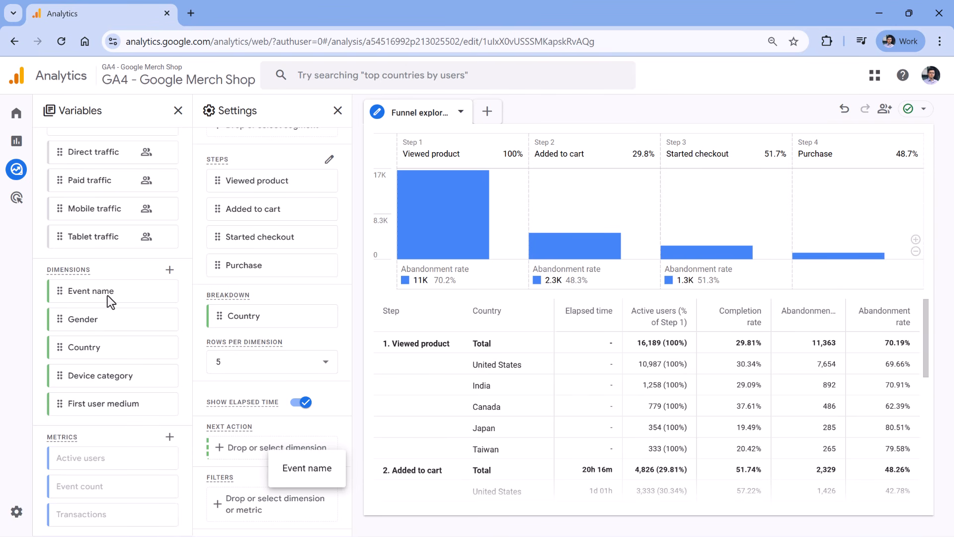
{"action": "left_click", "coordinate": [169, 271]}
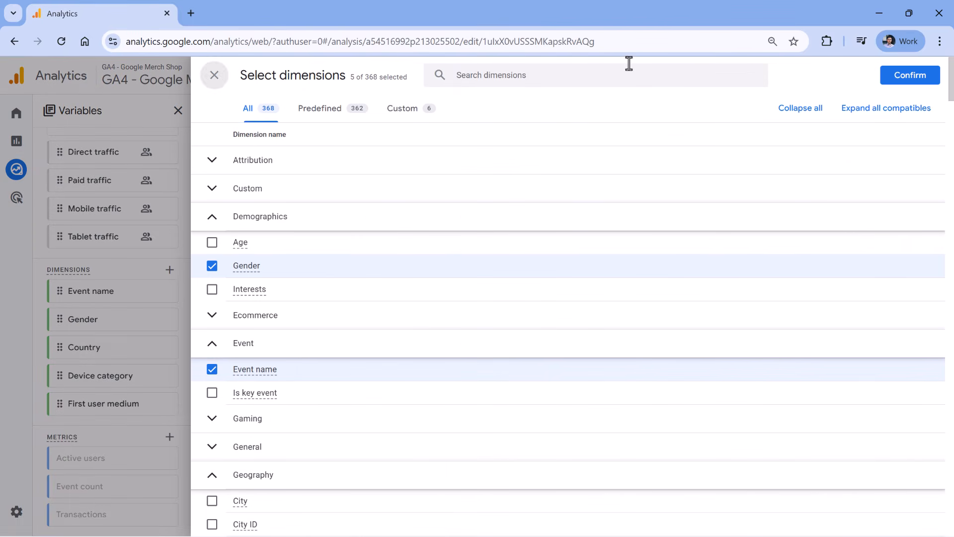
{"action": "left_click", "coordinate": [621, 75]}
{"action": "type", "text": "page path"}
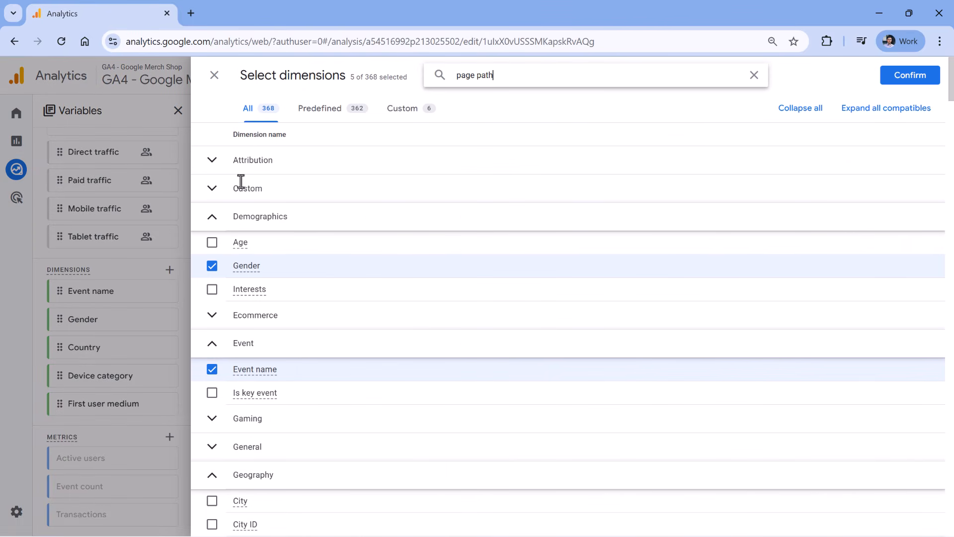
{"action": "left_click", "coordinate": [212, 209]}
{"action": "left_click", "coordinate": [919, 78]}
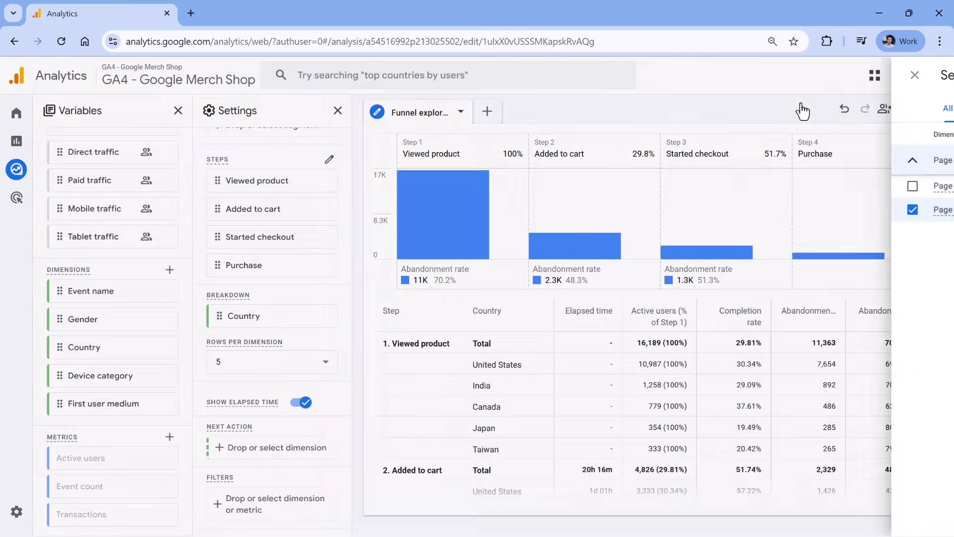
Step: Set Page path and screen class as the next action and check the top next actions of the funnel steps
{"action": "left_click", "coordinate": [282, 455]}
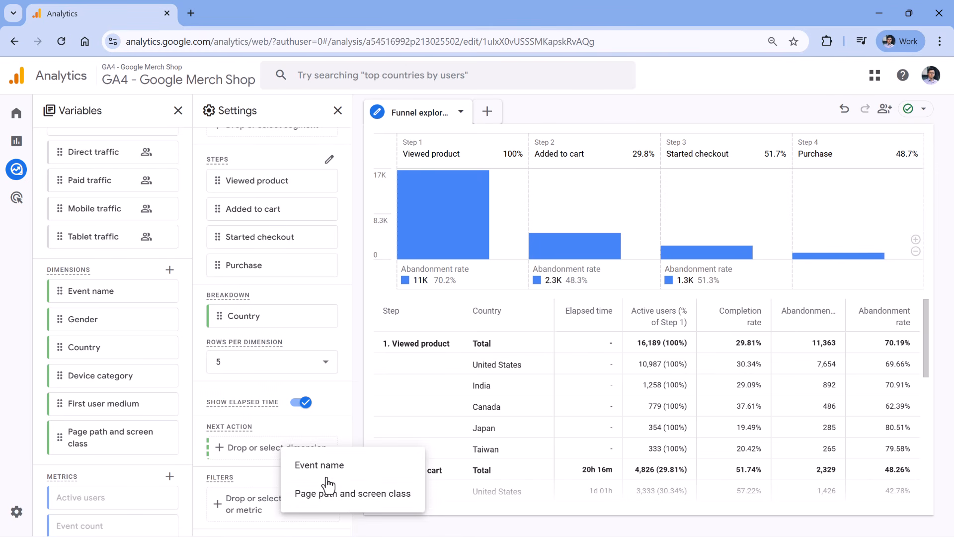
{"action": "left_click", "coordinate": [351, 498]}
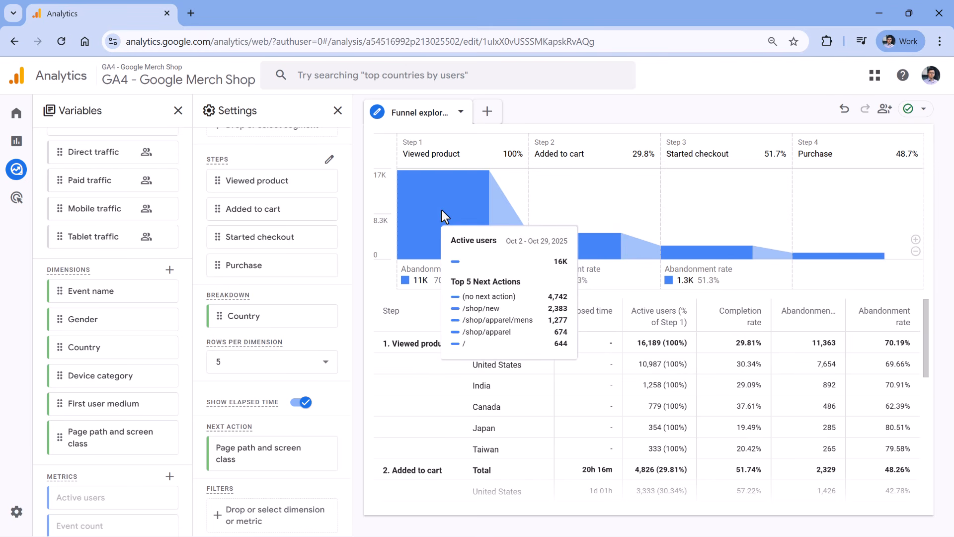
{"action": "mouse_move", "coordinate": [577, 246]}
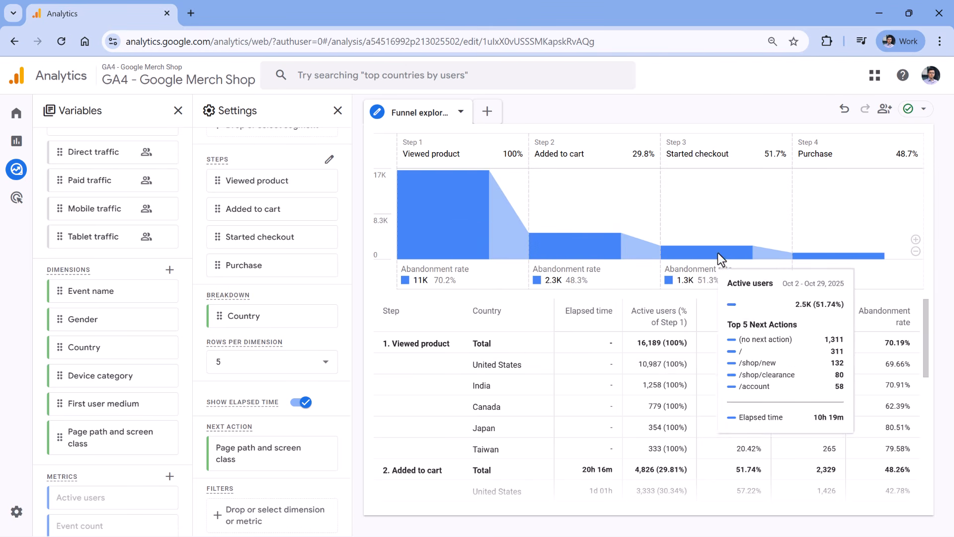
{"action": "mouse_move", "coordinate": [462, 235]}
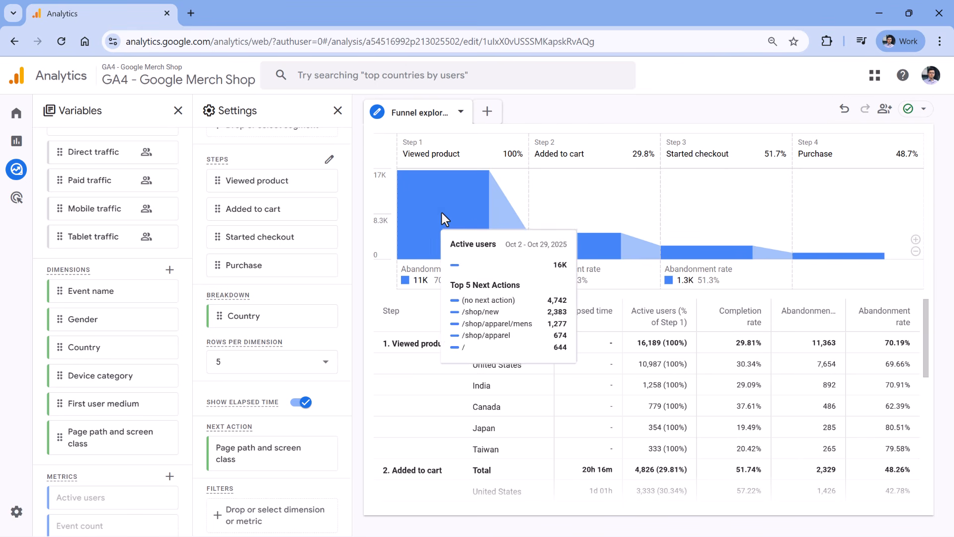
Step: Add a filter so Country exactly matches United States, and remove the Country breakdown from the funnel
{"action": "scroll", "coordinate": [266, 488], "scroll_direction": "down", "scroll_amount": 1}
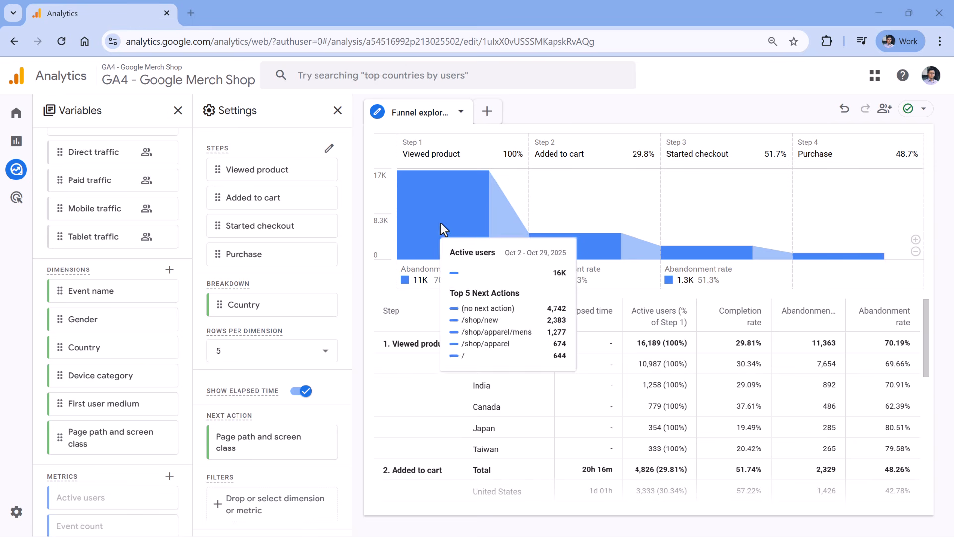
{"action": "left_click", "coordinate": [269, 509]}
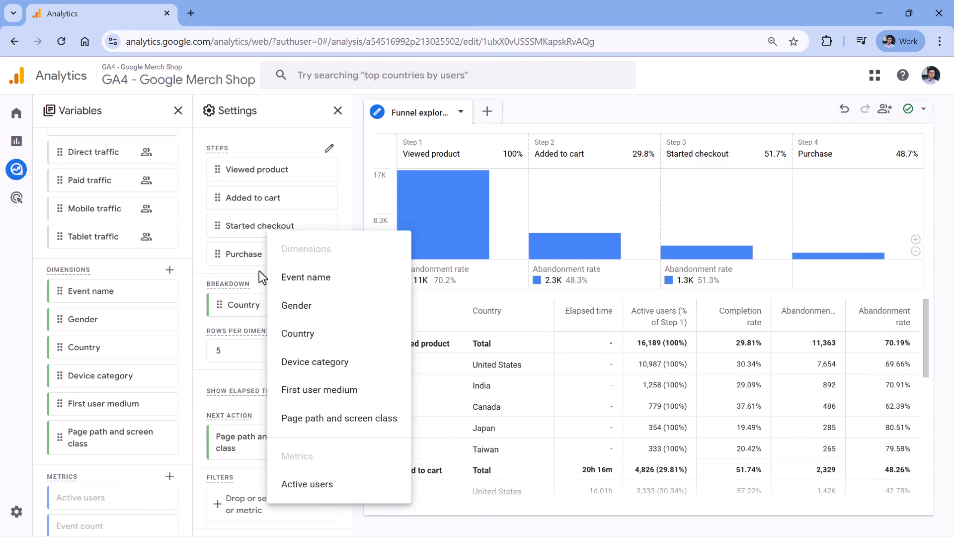
{"action": "left_click", "coordinate": [313, 343]}
{"action": "left_click", "coordinate": [264, 388]}
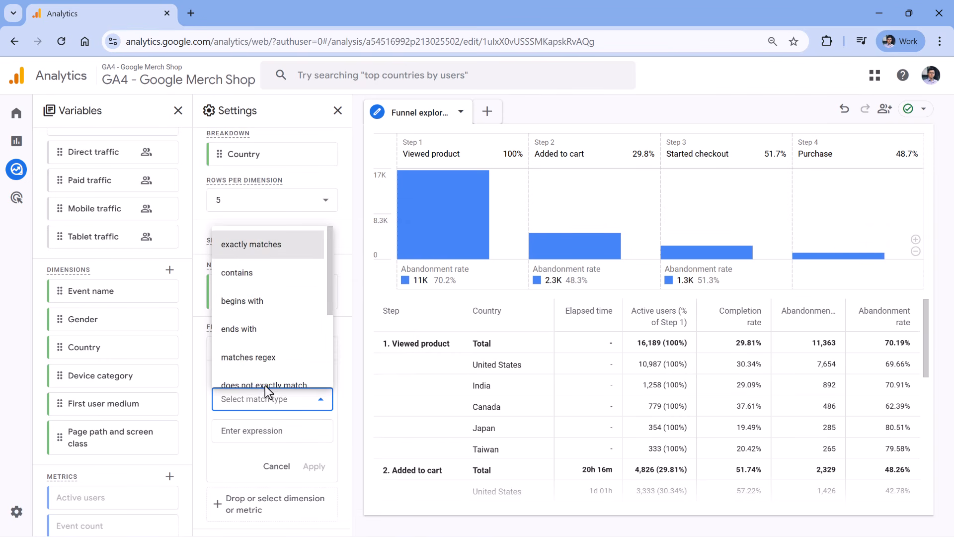
{"action": "left_click", "coordinate": [262, 244]}
{"action": "left_click", "coordinate": [271, 429]}
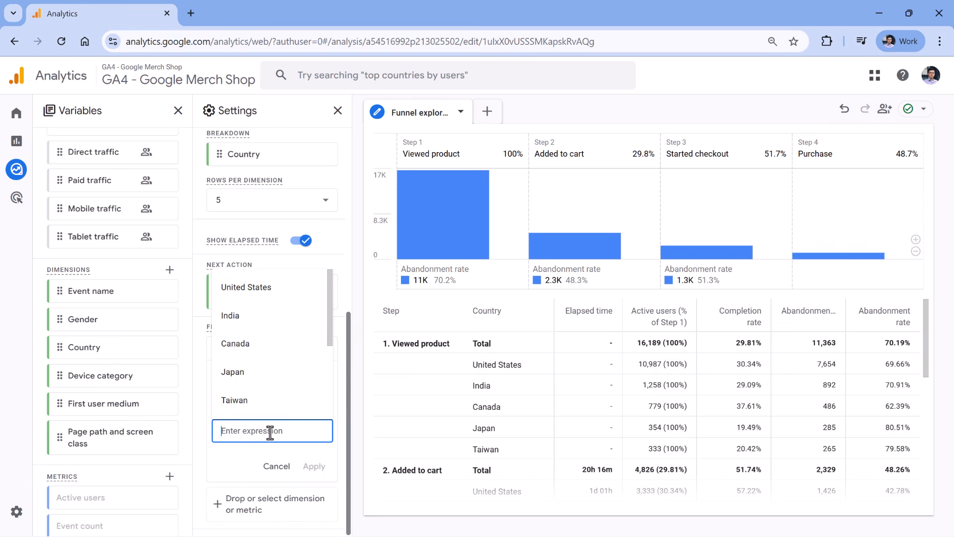
{"action": "left_click", "coordinate": [257, 287]}
{"action": "left_click", "coordinate": [314, 468]}
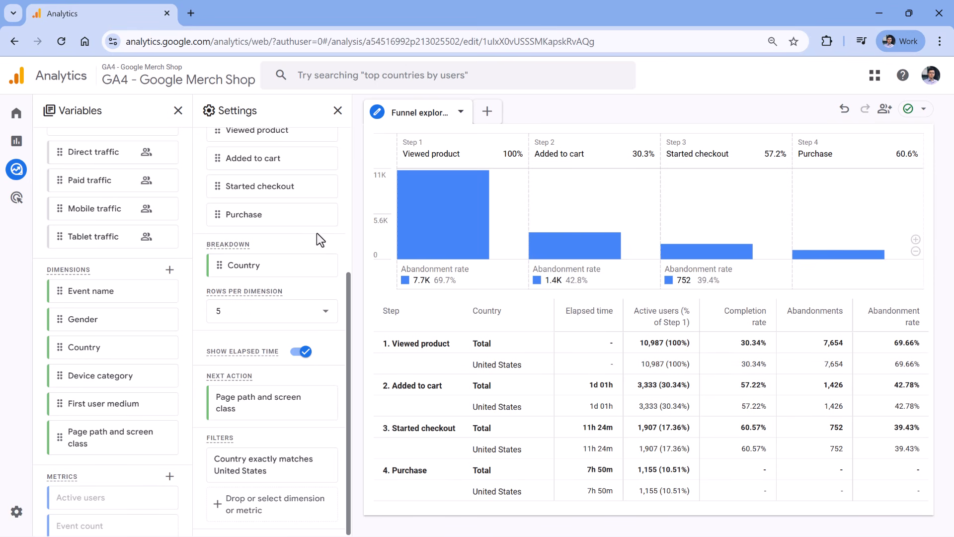
{"action": "left_click", "coordinate": [327, 265]}
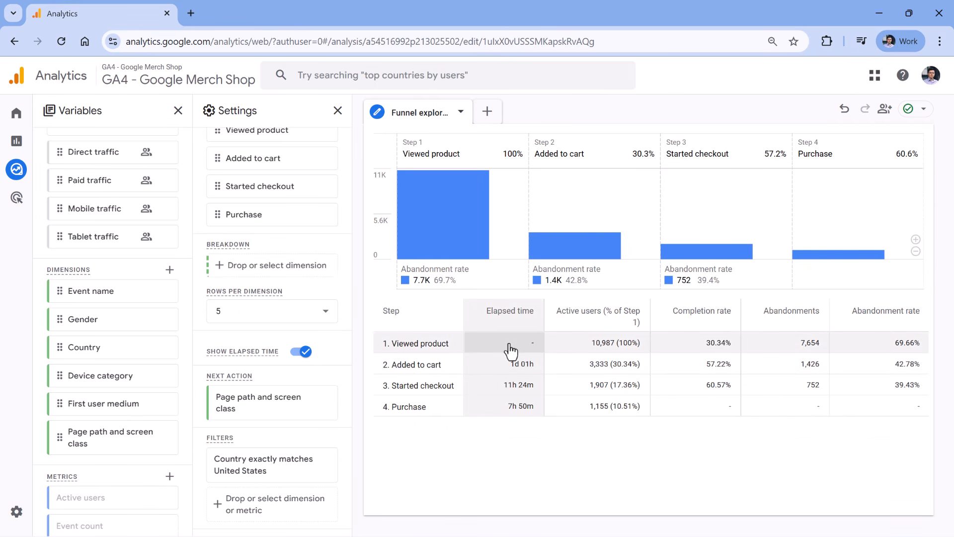
Step: Check the top next actions and the user options available for the Viewed product bar without creating a segment
{"action": "mouse_move", "coordinate": [476, 133]}
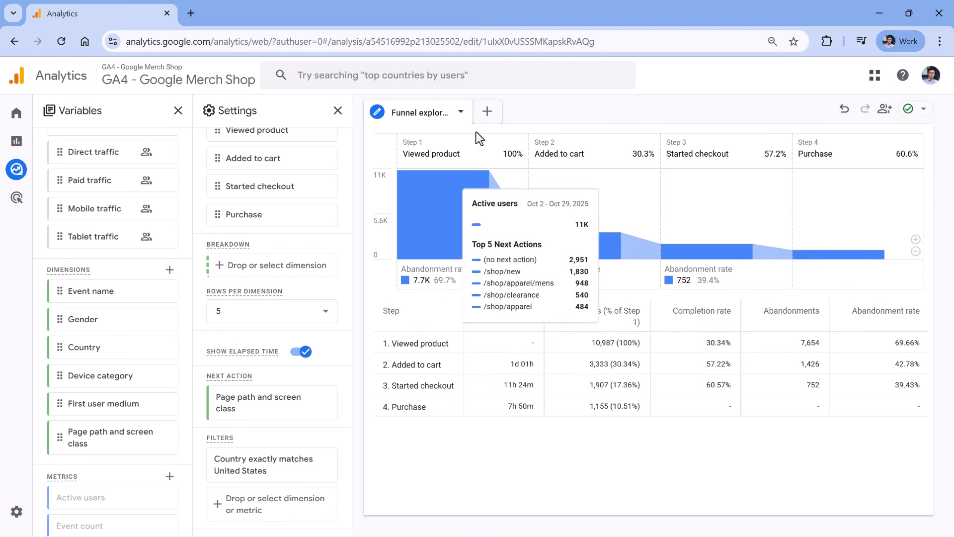
{"action": "left_click", "coordinate": [439, 210]}
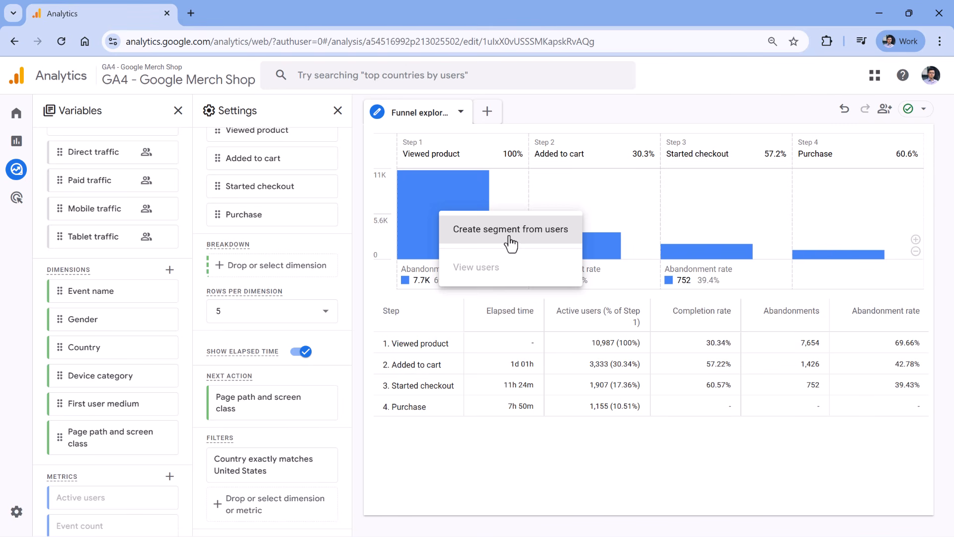
{"action": "left_click", "coordinate": [544, 109]}
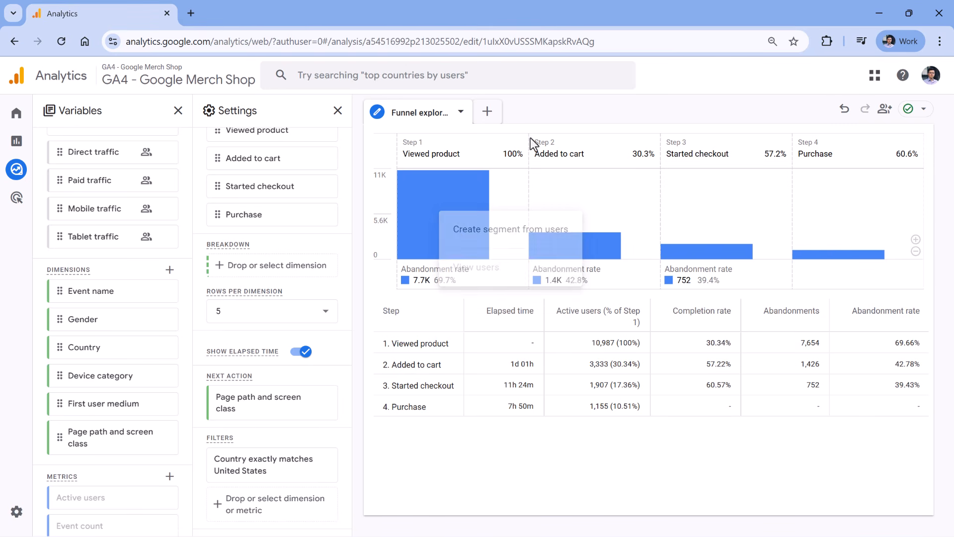
{"action": "left_click", "coordinate": [405, 281]}
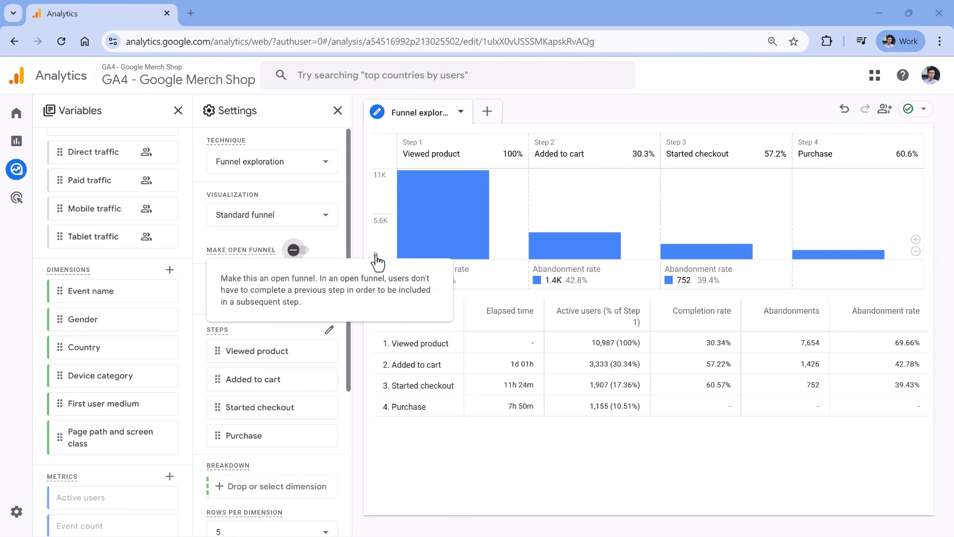
Step: Make the funnel open and compare new and continuing funnel entries across its steps in the chart
{"action": "mouse_move", "coordinate": [444, 249]}
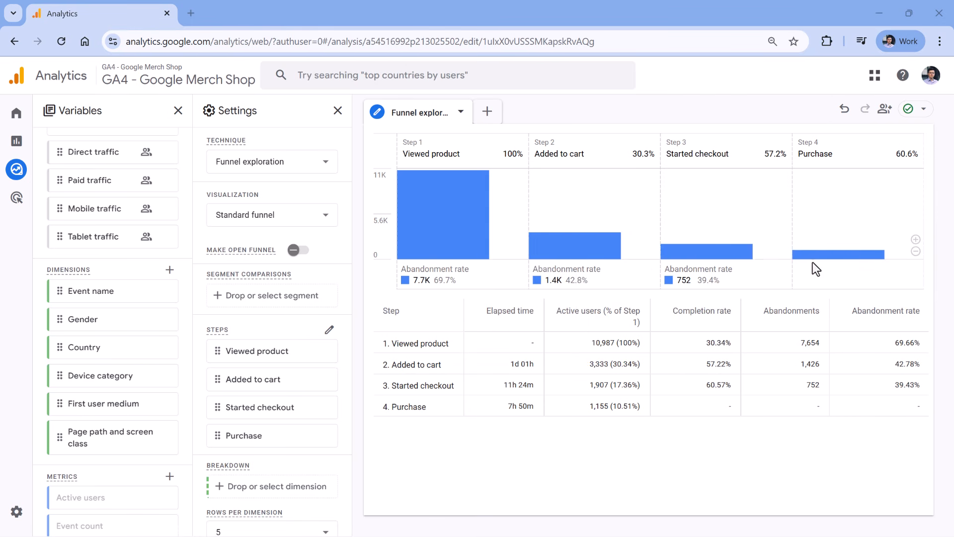
{"action": "mouse_move", "coordinate": [577, 252]}
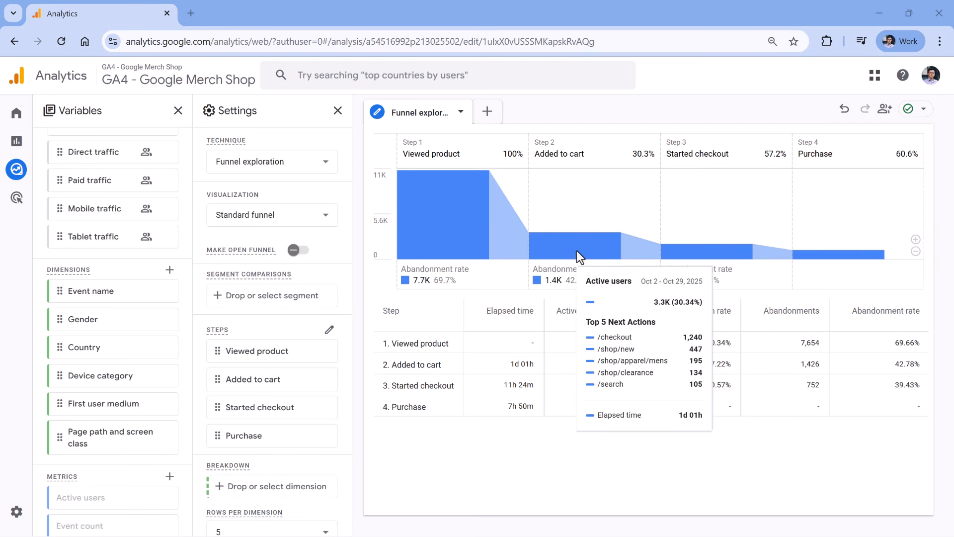
{"action": "left_click", "coordinate": [296, 250]}
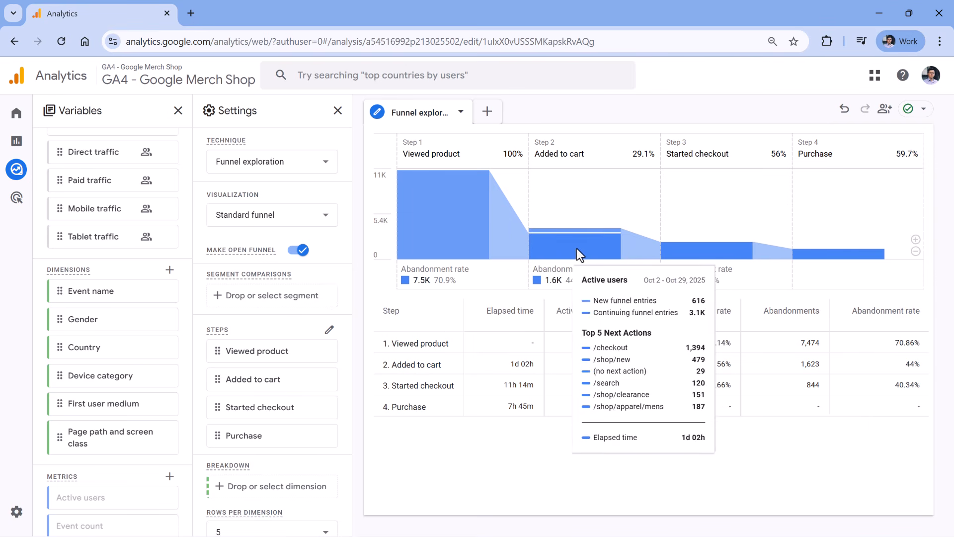
{"action": "mouse_move", "coordinate": [706, 254]}
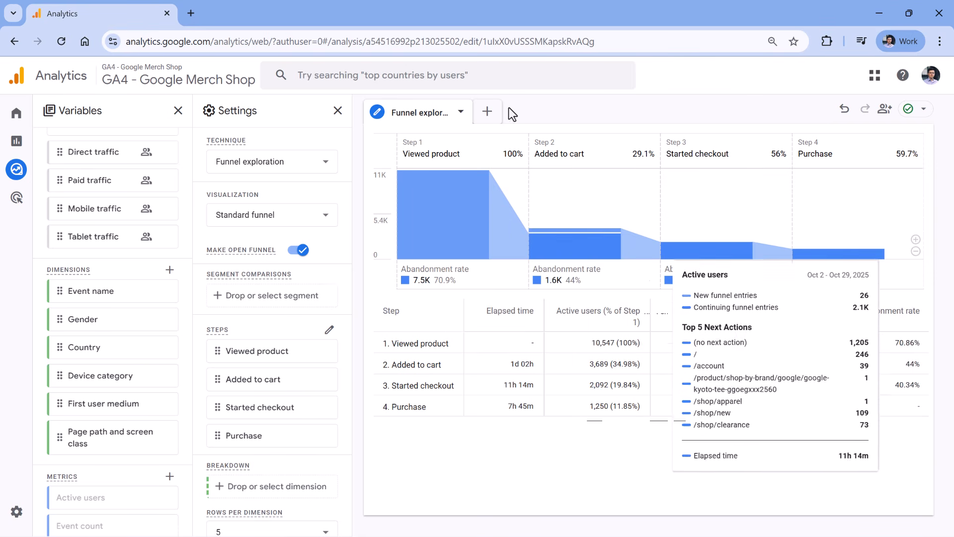
{"action": "mouse_move", "coordinate": [446, 213]}
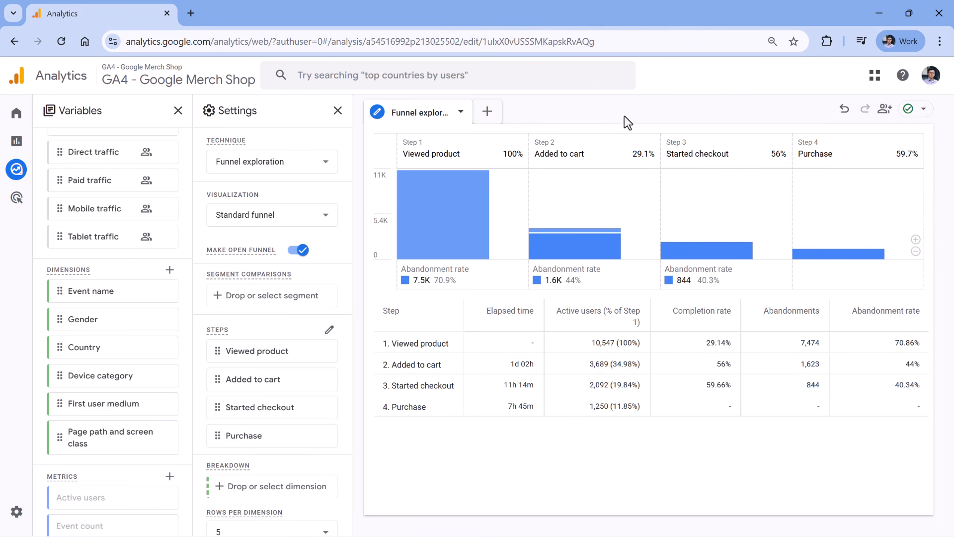
{"action": "mouse_move", "coordinate": [551, 236]}
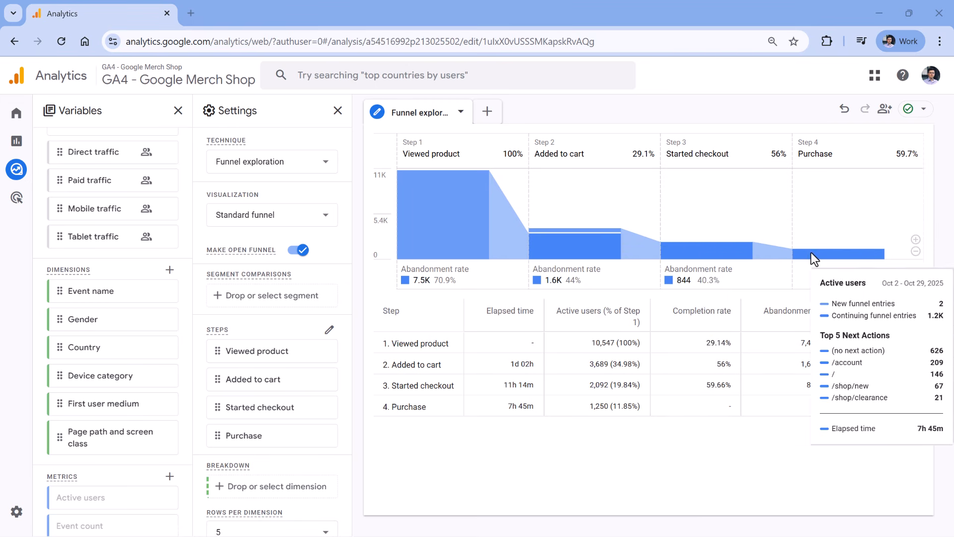
{"action": "mouse_move", "coordinate": [580, 194]}
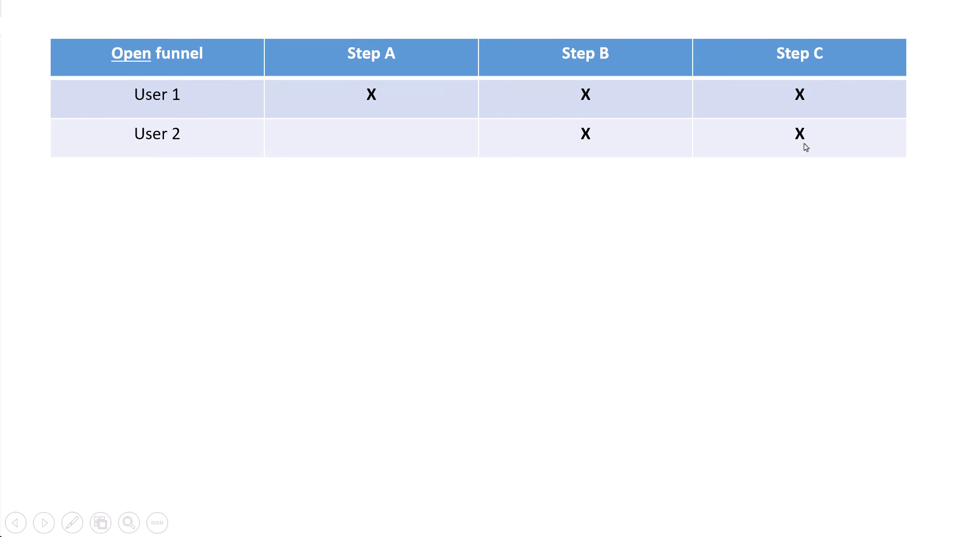
{"action": "left_click", "coordinate": [801, 145]}
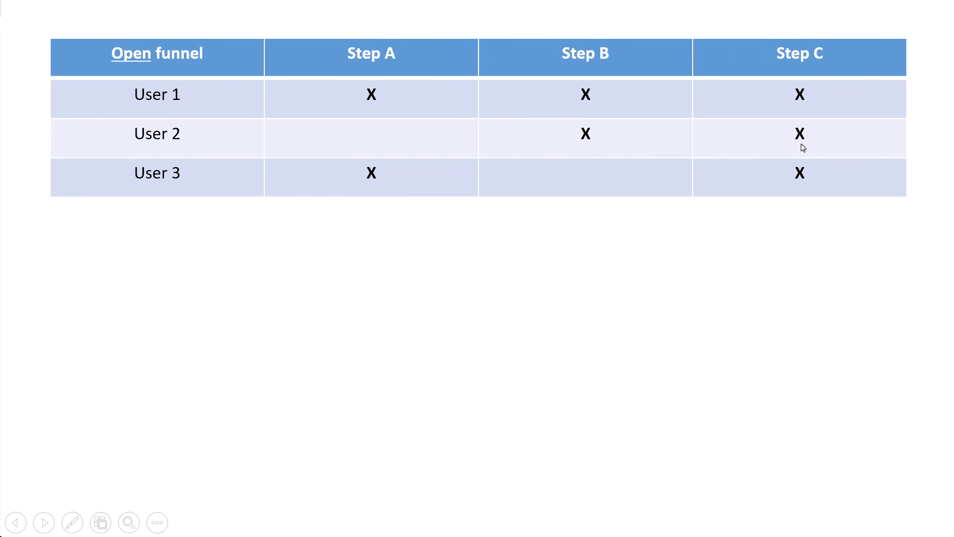
{"action": "left_click", "coordinate": [589, 185]}
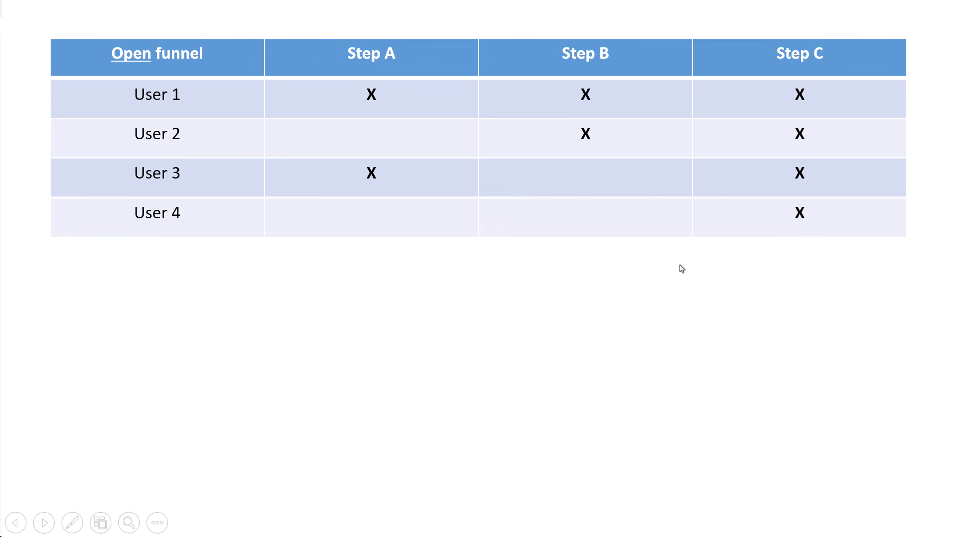
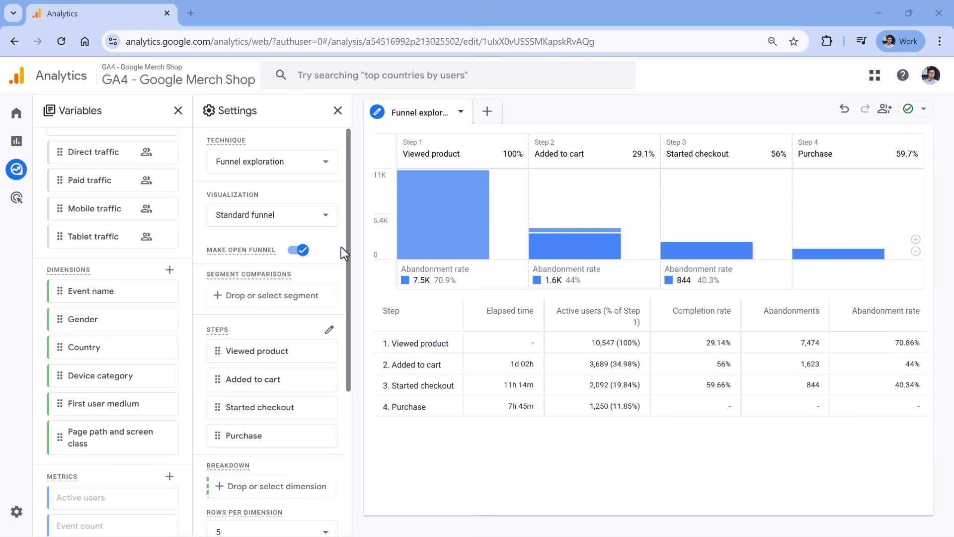
Step: Inspect the new and continuing entries of the funnel steps and enlarge the chart's vertical scale to compare the smaller bars
{"action": "mouse_move", "coordinate": [589, 245]}
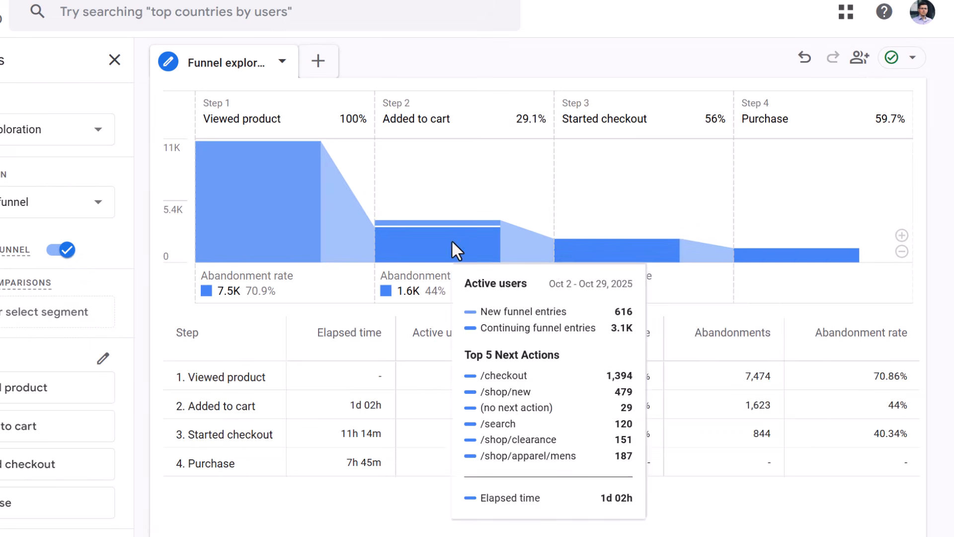
{"action": "mouse_move", "coordinate": [595, 245]}
{"action": "mouse_move", "coordinate": [762, 254]}
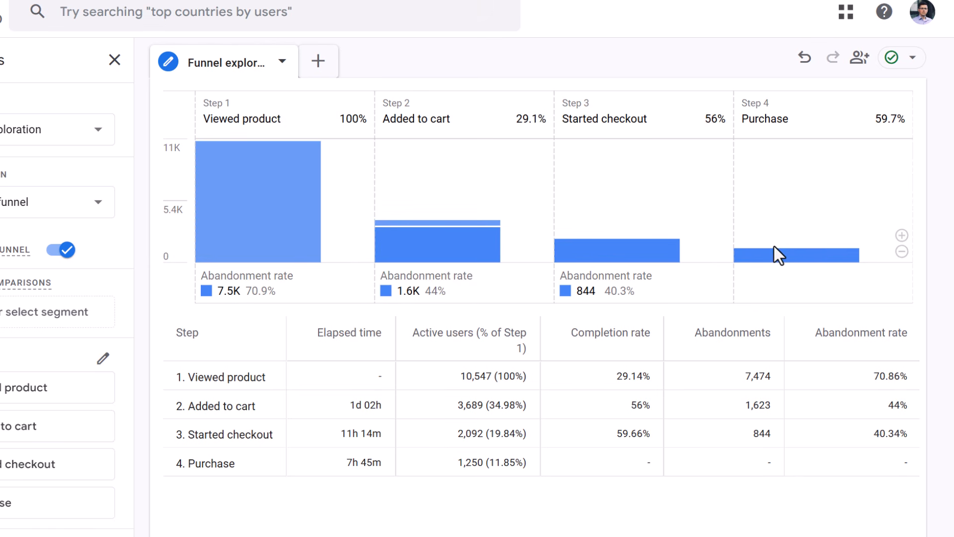
{"action": "left_click", "coordinate": [902, 236]}
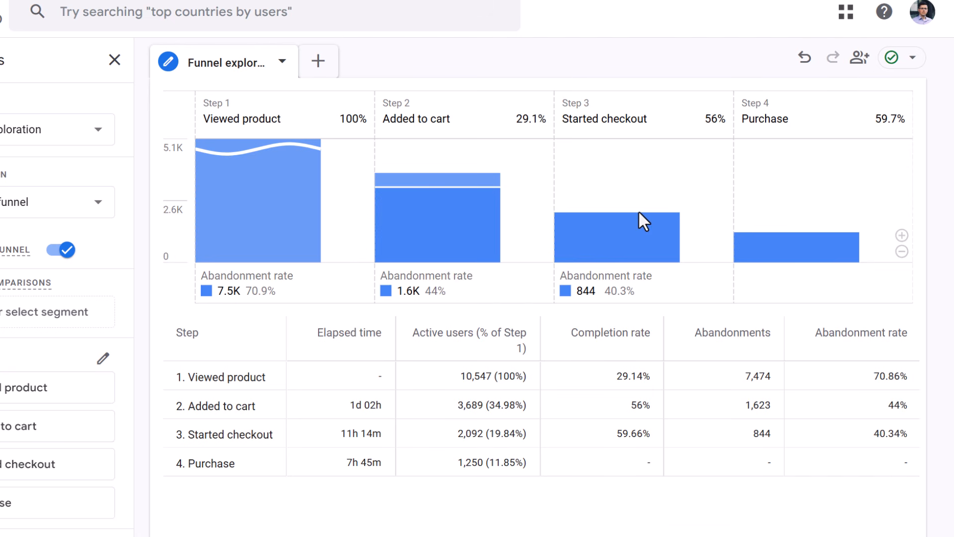
{"action": "mouse_move", "coordinate": [638, 217]}
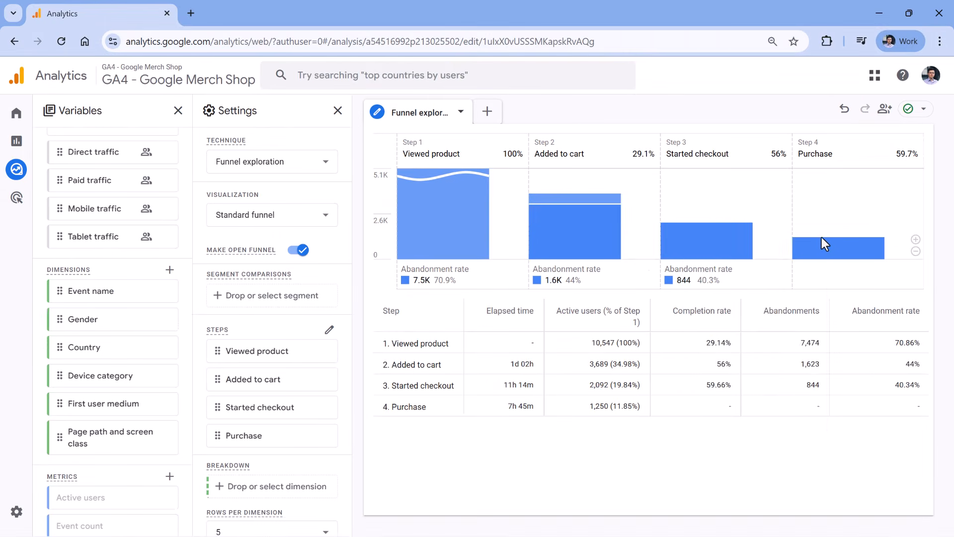
{"action": "mouse_move", "coordinate": [780, 240]}
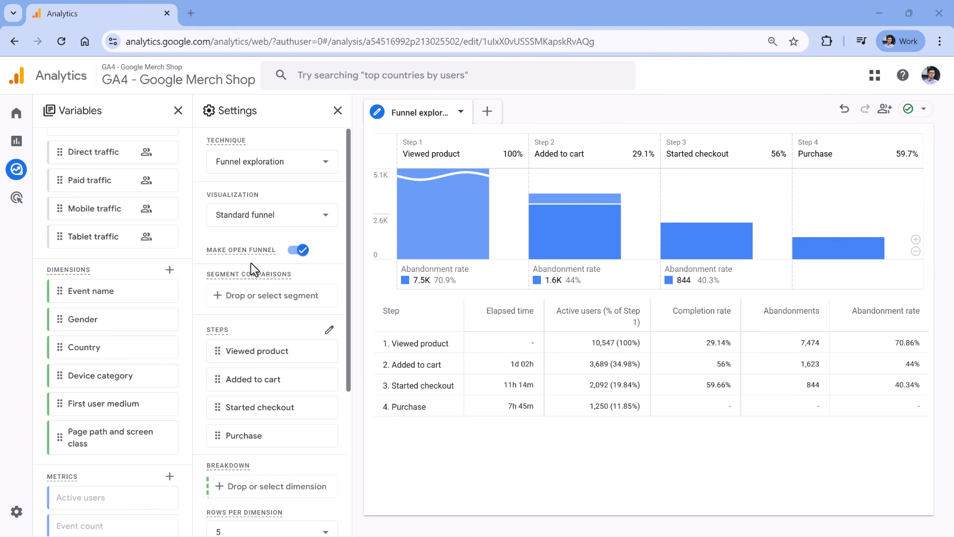
Step: Add Direct traffic and Paid traffic as segment comparisons and check their Viewed product bars in the chart
{"action": "scroll", "coordinate": [108, 154], "scroll_direction": "up", "scroll_amount": 2}
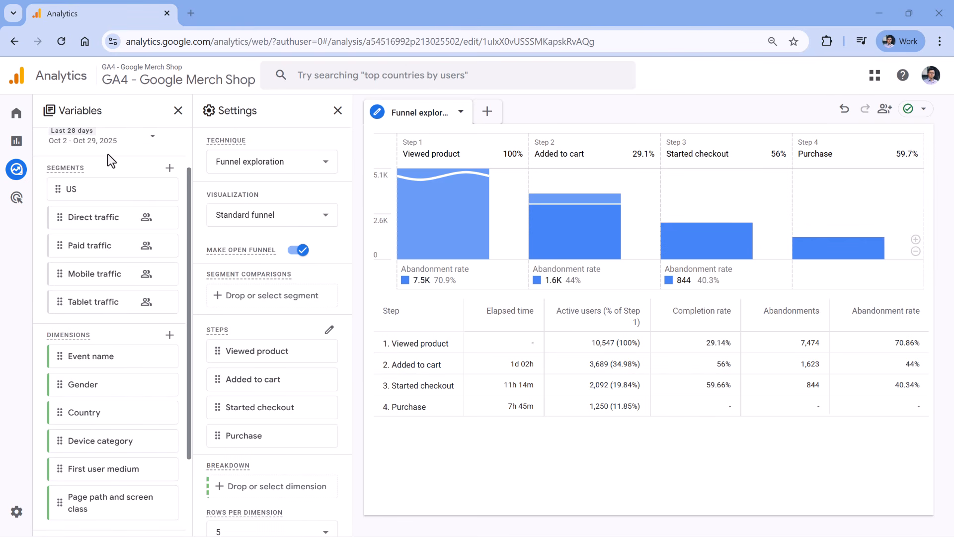
{"action": "double_click", "coordinate": [100, 217]}
{"action": "double_click", "coordinate": [61, 242]}
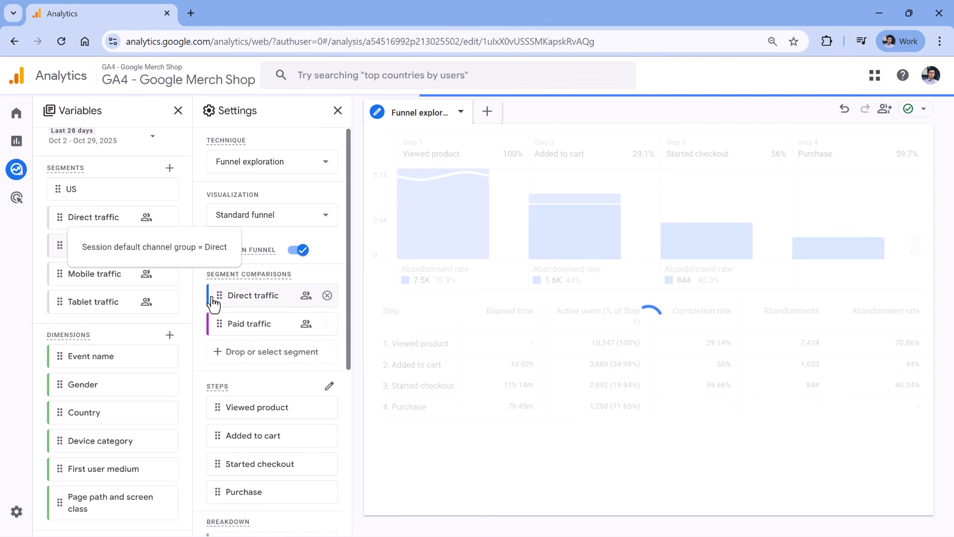
{"action": "mouse_move", "coordinate": [478, 229]}
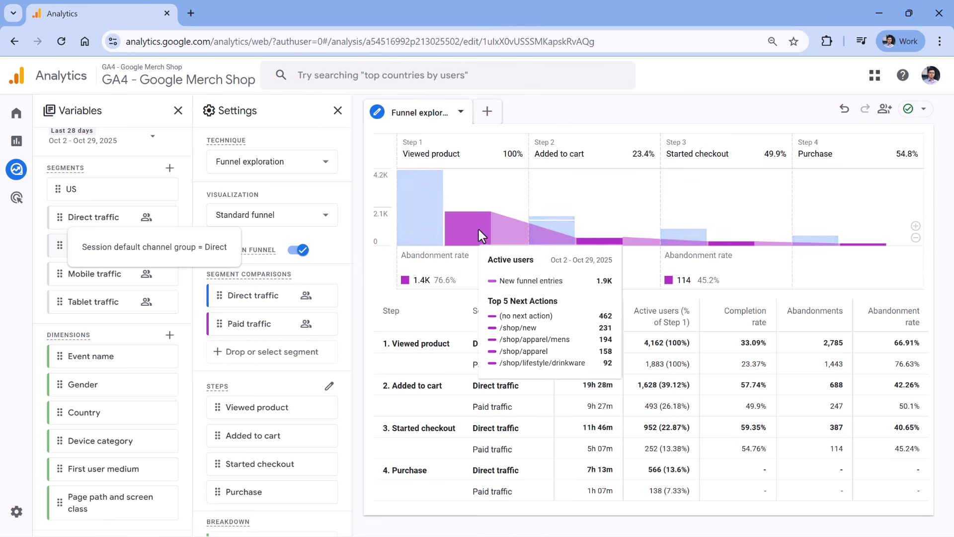
{"action": "mouse_move", "coordinate": [414, 207]}
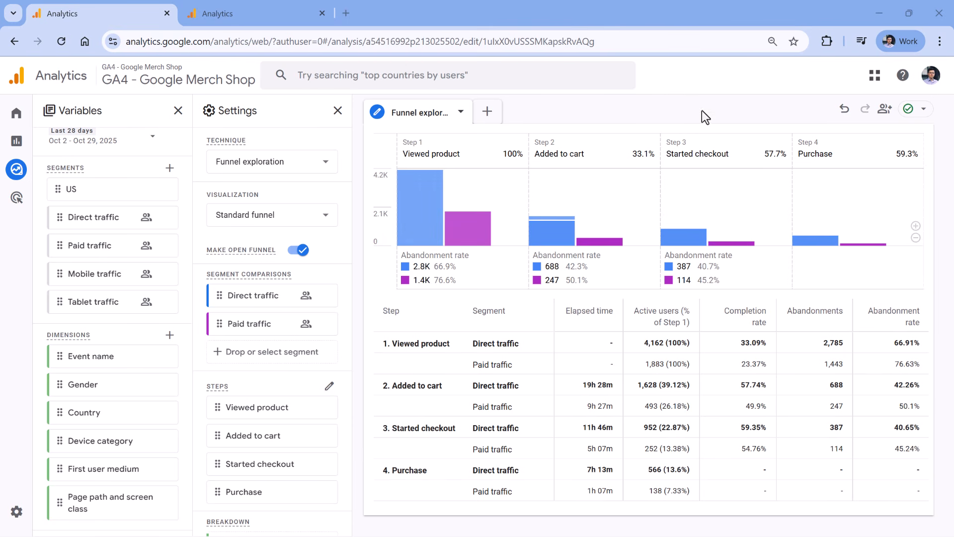
Step: Switch to the Funnel exploration in the Analytics Mania demo (live) property and check the active users of its steps
{"action": "left_click", "coordinate": [264, 16]}
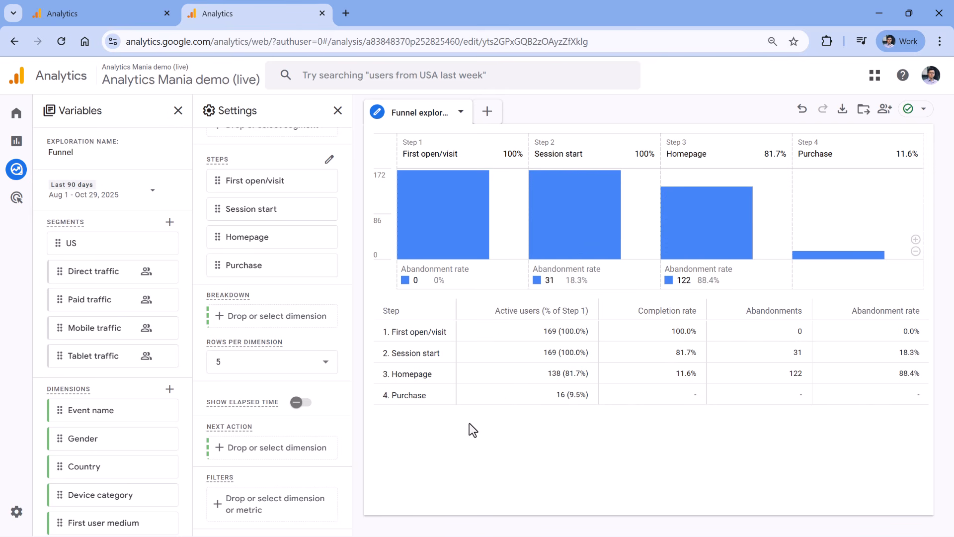
{"action": "mouse_move", "coordinate": [437, 218]}
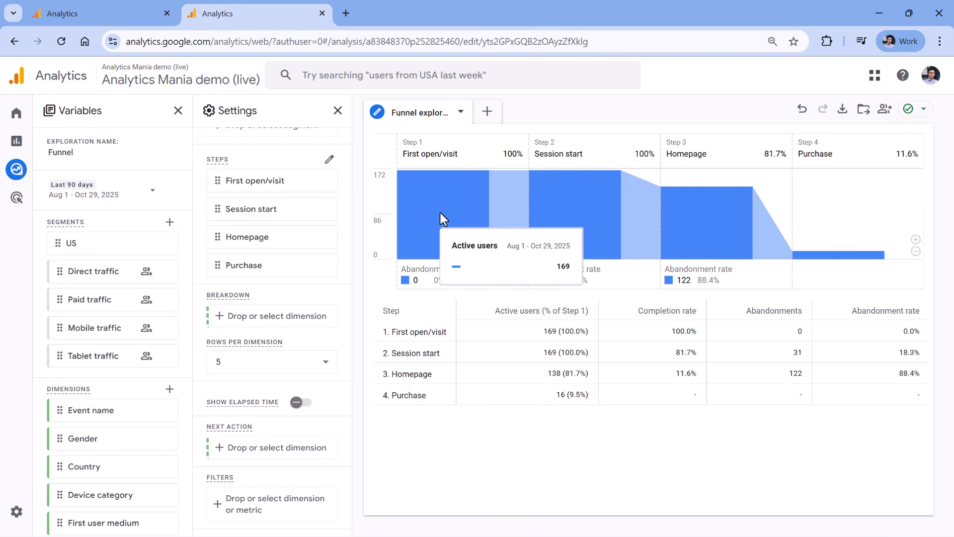
{"action": "mouse_move", "coordinate": [600, 217]}
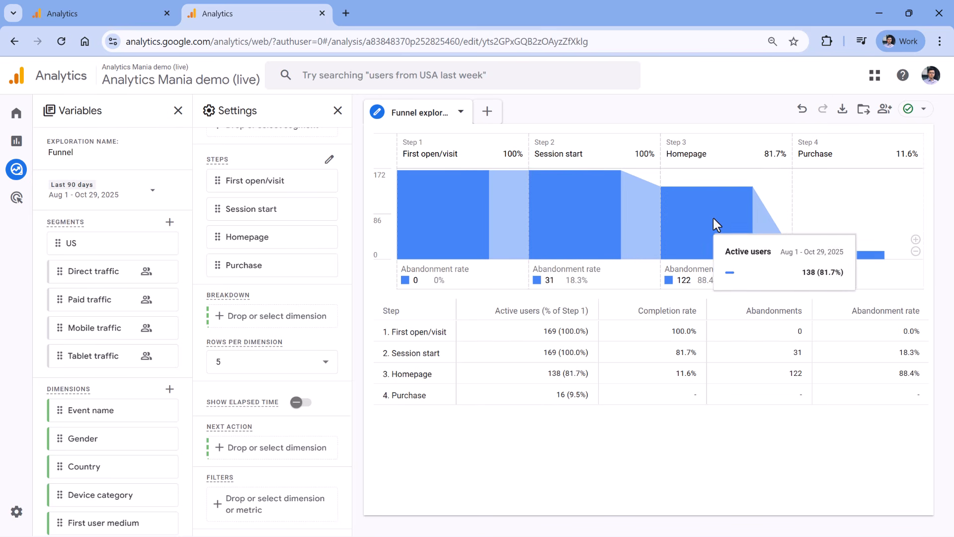
Step: Save the funnel exploration as a report in the Library under the name "Funnel example"
{"action": "mouse_move", "coordinate": [28, 155]}
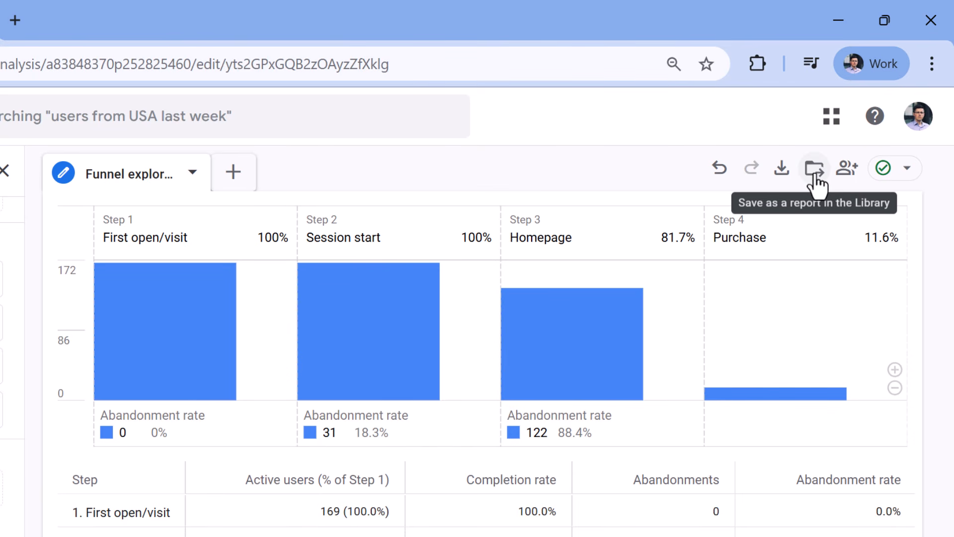
{"action": "left_click", "coordinate": [815, 170]}
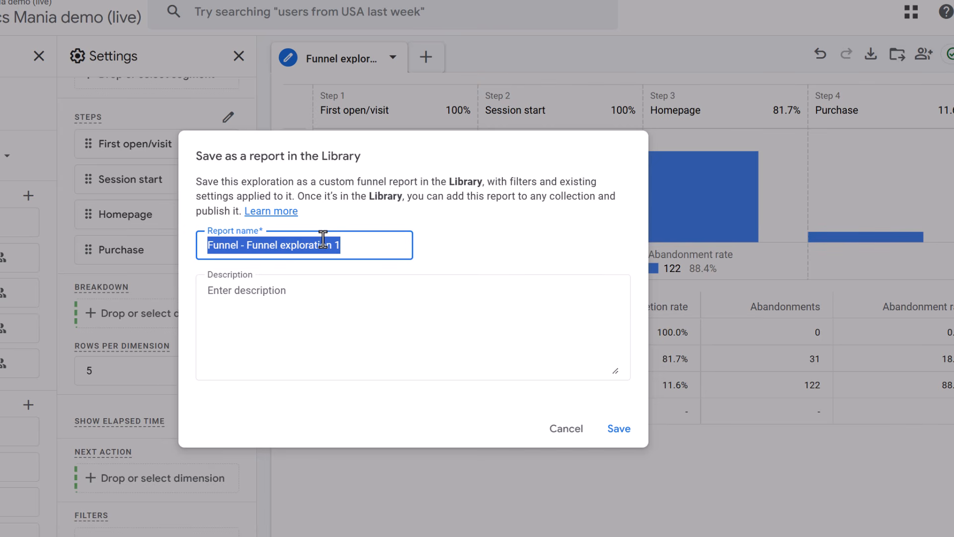
{"action": "type", "text": "Funnel example"}
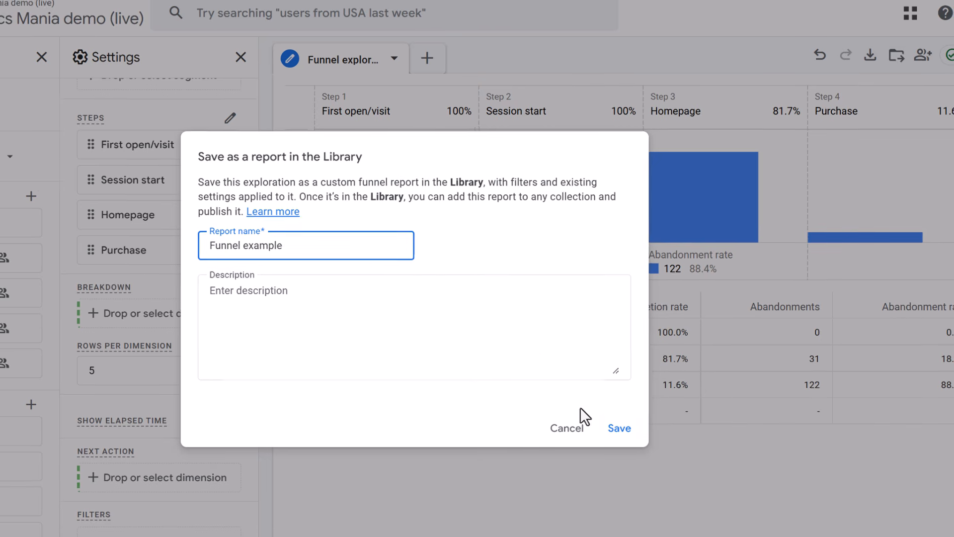
{"action": "left_click", "coordinate": [619, 428]}
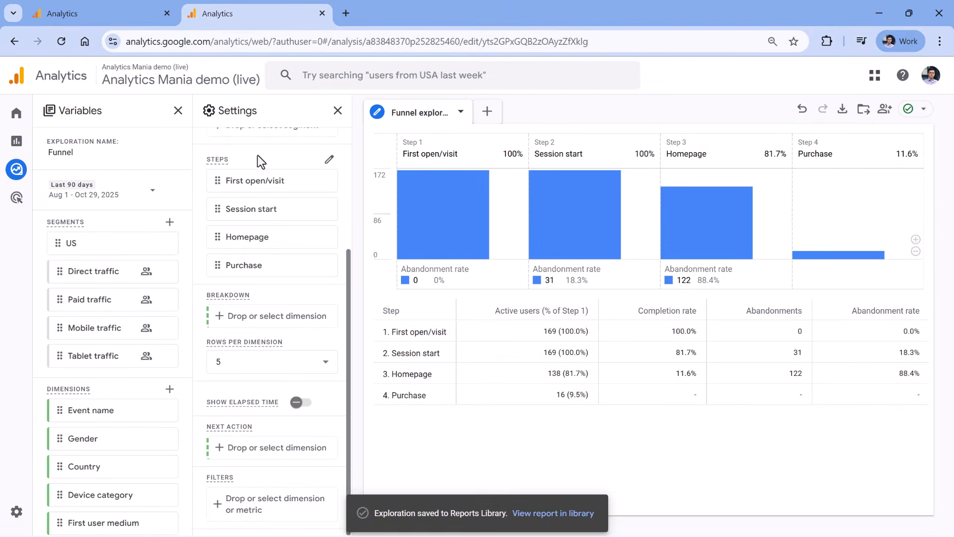
Step: Open the reports Library and check its collections and the reports currently listed under Engagement
{"action": "left_click", "coordinate": [32, 143]}
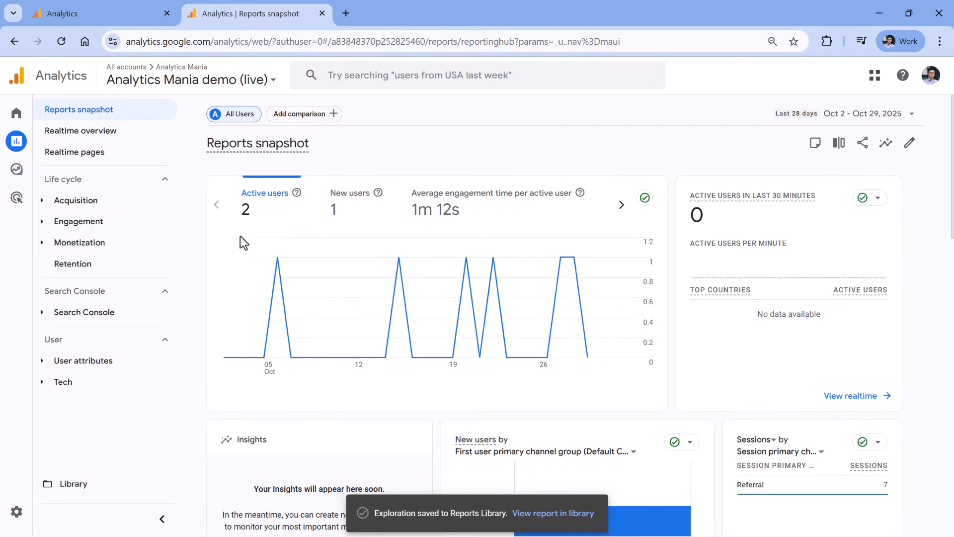
{"action": "left_click", "coordinate": [85, 489]}
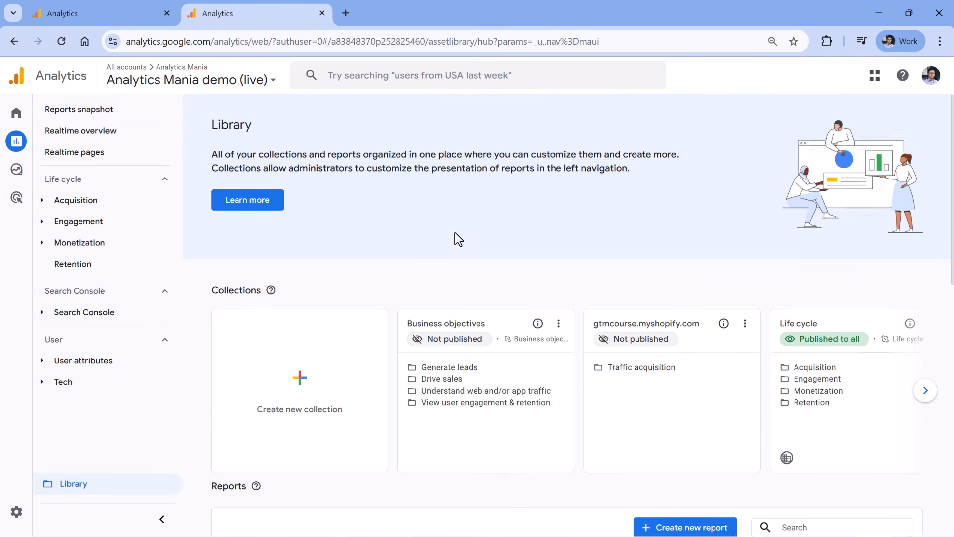
{"action": "scroll", "coordinate": [453, 241], "scroll_direction": "down", "scroll_amount": 1}
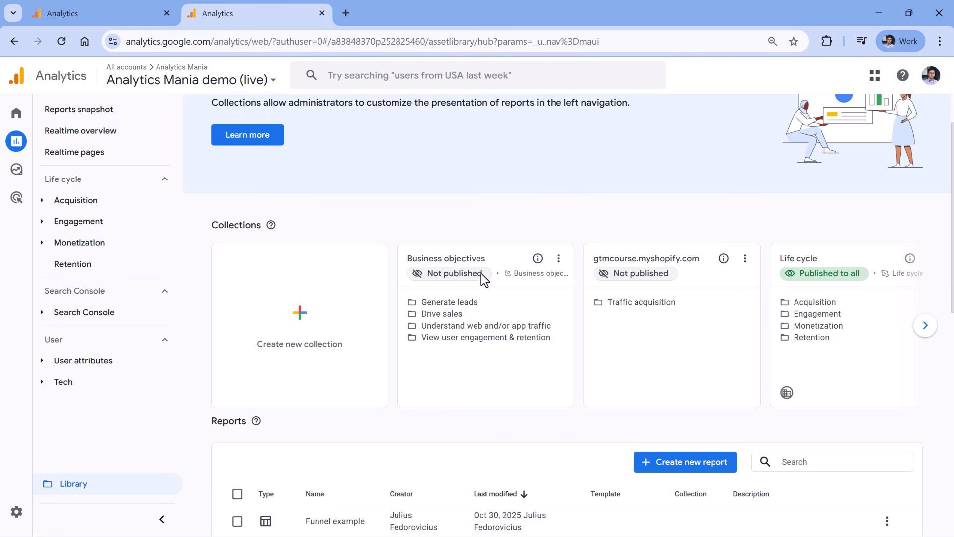
{"action": "left_click", "coordinate": [41, 225]}
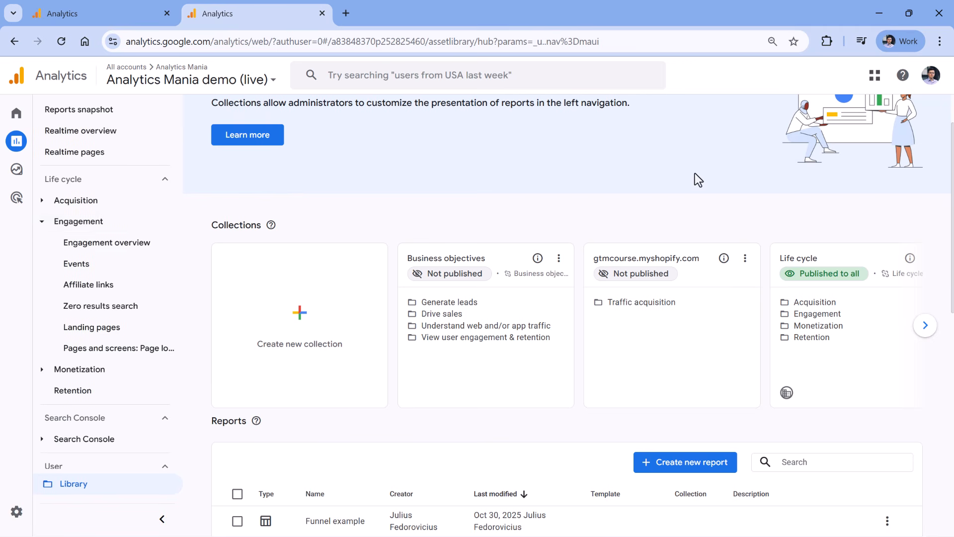
{"action": "left_click", "coordinate": [42, 222]}
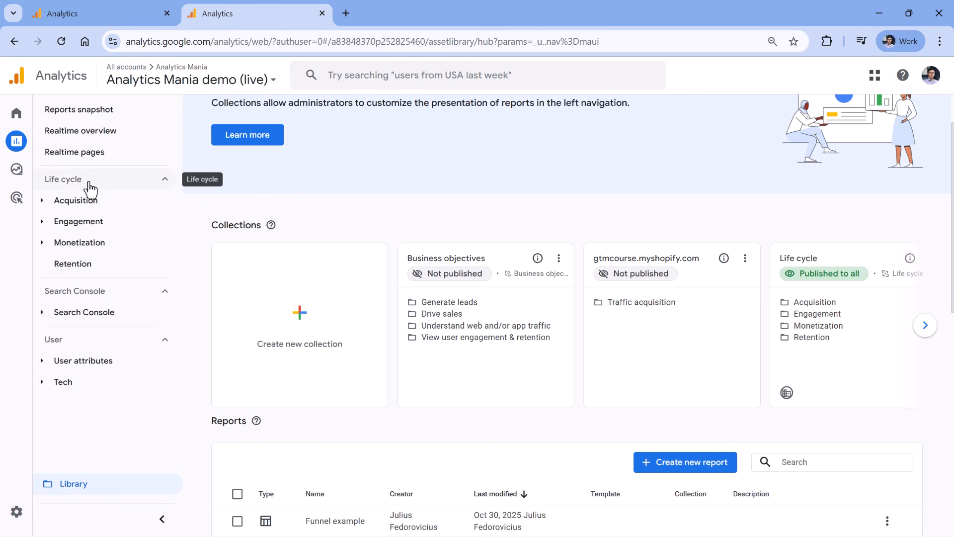
Step: Open the published Life cycle collection in the Library for editing
{"action": "left_click", "coordinate": [925, 325]}
{"action": "left_click", "coordinate": [535, 258]}
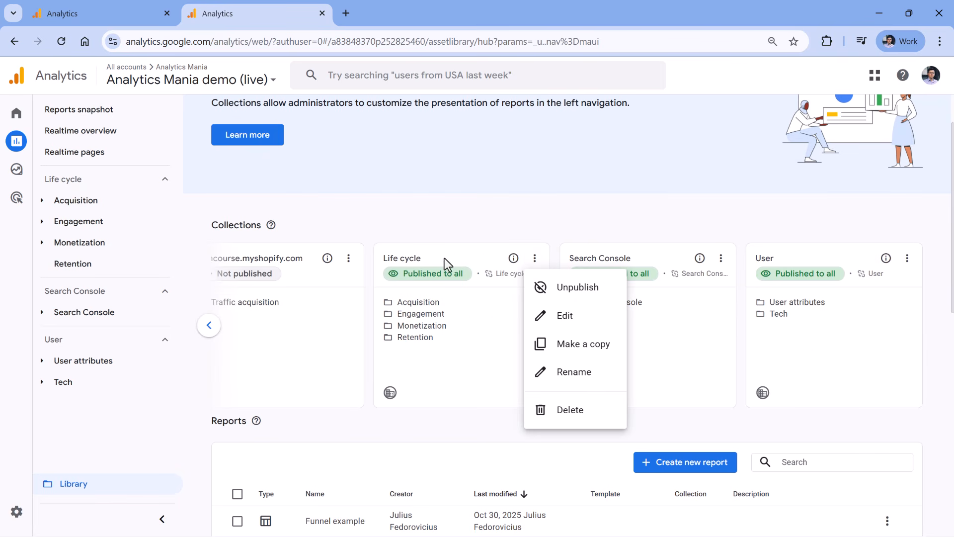
{"action": "left_click", "coordinate": [560, 315]}
Step: Search the detail reports for "exampl" and add Funnel example to the Engagement topic between Landing pages and Pages and screens
{"action": "left_click", "coordinate": [496, 197]}
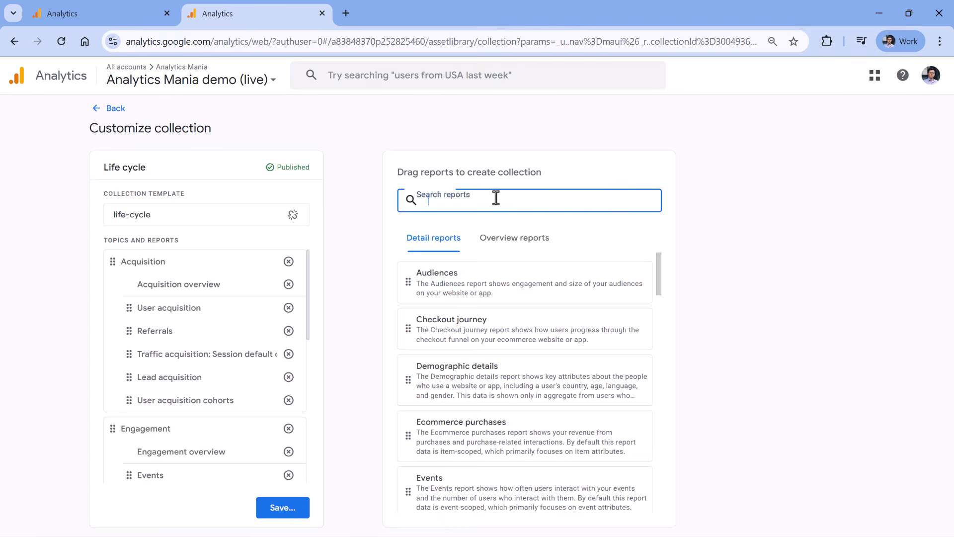
{"action": "type", "text": "exampl"}
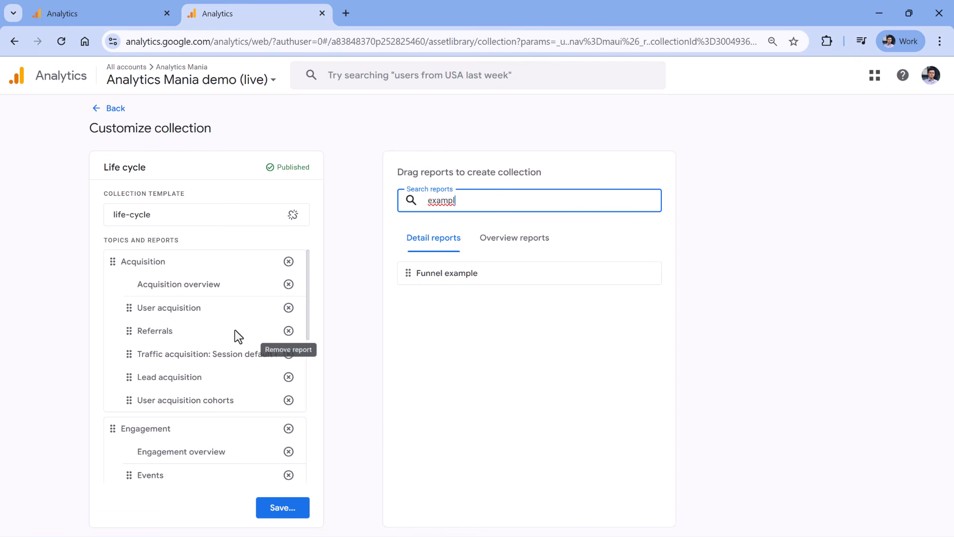
{"action": "scroll", "coordinate": [231, 313], "scroll_direction": "down", "scroll_amount": 4}
{"action": "scroll", "coordinate": [228, 294], "scroll_direction": "up", "scroll_amount": 1}
{"action": "left_click_drag", "start_coordinate": [409, 271], "coordinate": [135, 449]}
{"action": "scroll", "coordinate": [218, 388], "scroll_direction": "down", "scroll_amount": 3}
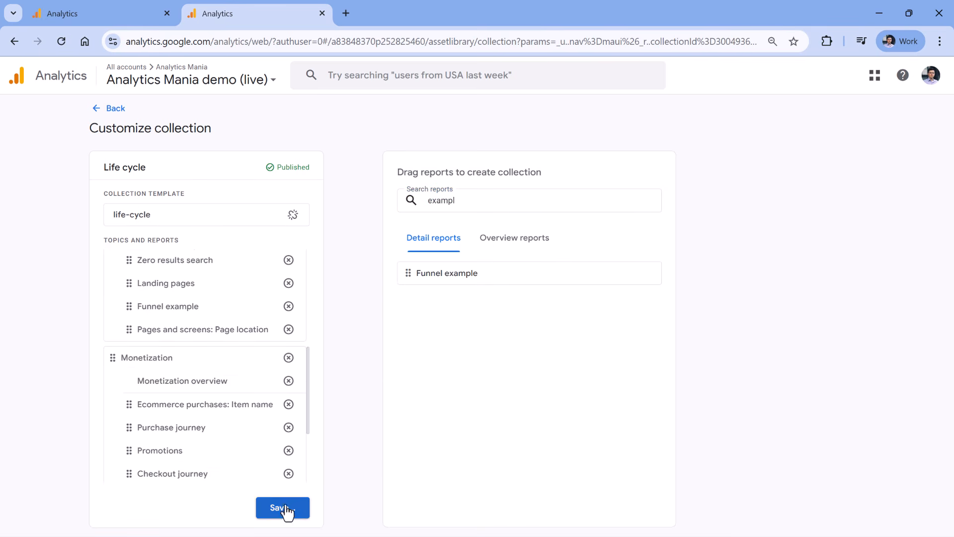
Step: Save the changes to the current Life cycle collection and return to the Library
{"action": "left_click", "coordinate": [282, 507]}
{"action": "left_click", "coordinate": [341, 455]}
{"action": "left_click", "coordinate": [100, 111]}
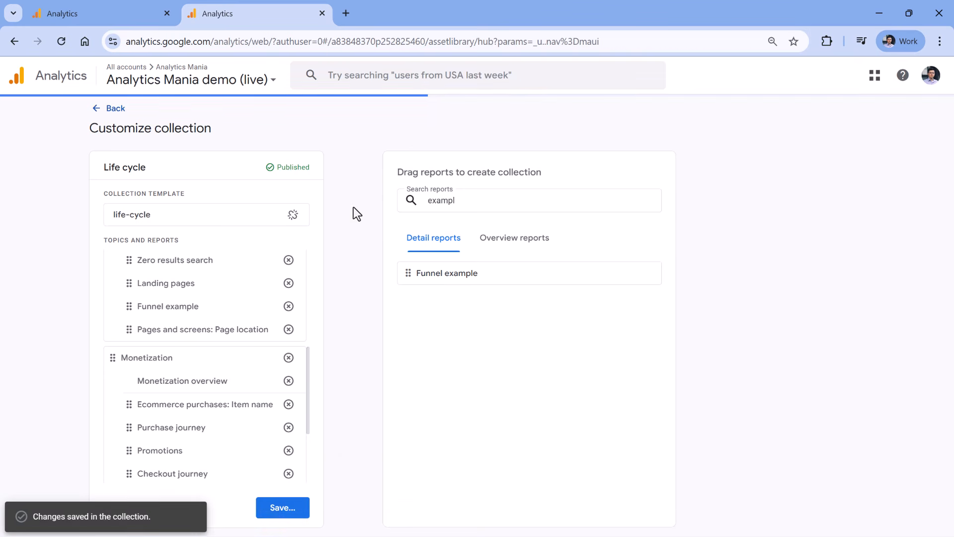
Step: Open the Funnel example report under Engagement and look through its chart and table
{"action": "left_click", "coordinate": [43, 222]}
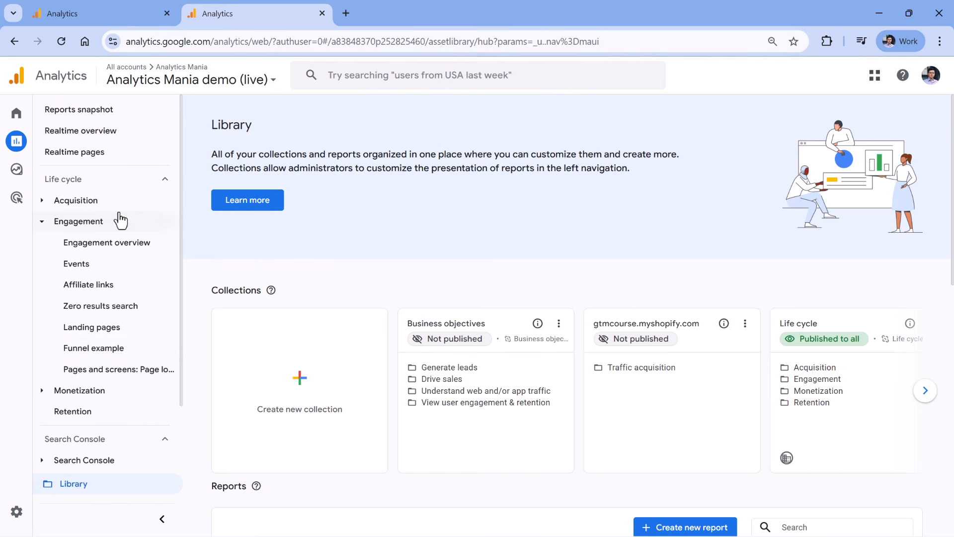
{"action": "left_click", "coordinate": [94, 354]}
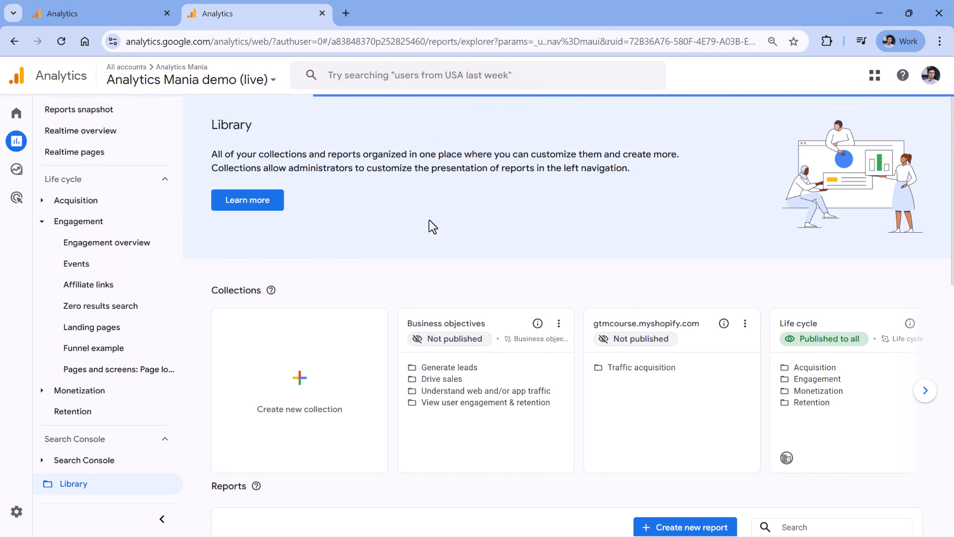
{"action": "scroll", "coordinate": [411, 254], "scroll_direction": "down", "scroll_amount": 2}
{"action": "scroll", "coordinate": [413, 278], "scroll_direction": "up", "scroll_amount": 2}
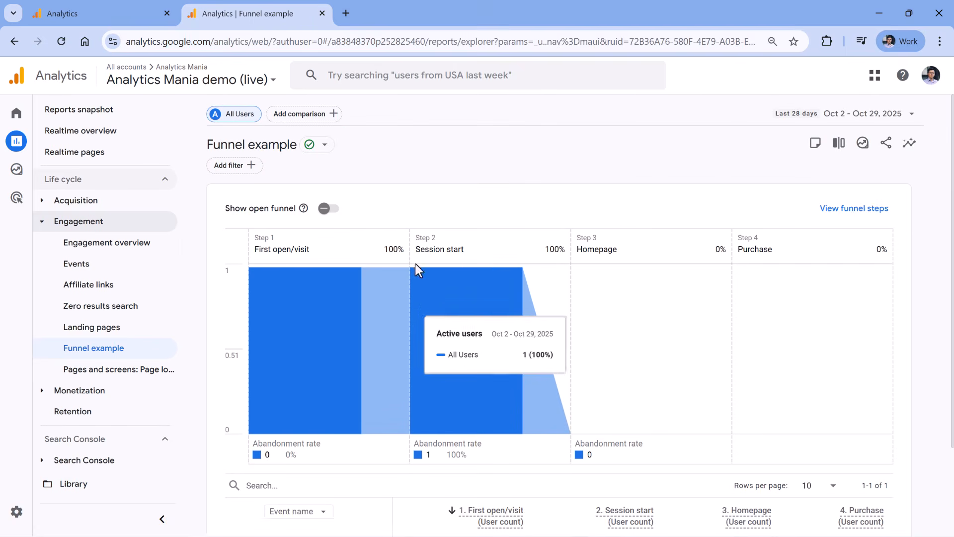
Step: Try showing the report as an open funnel and switch it back to a closed one
{"action": "left_click", "coordinate": [325, 209]}
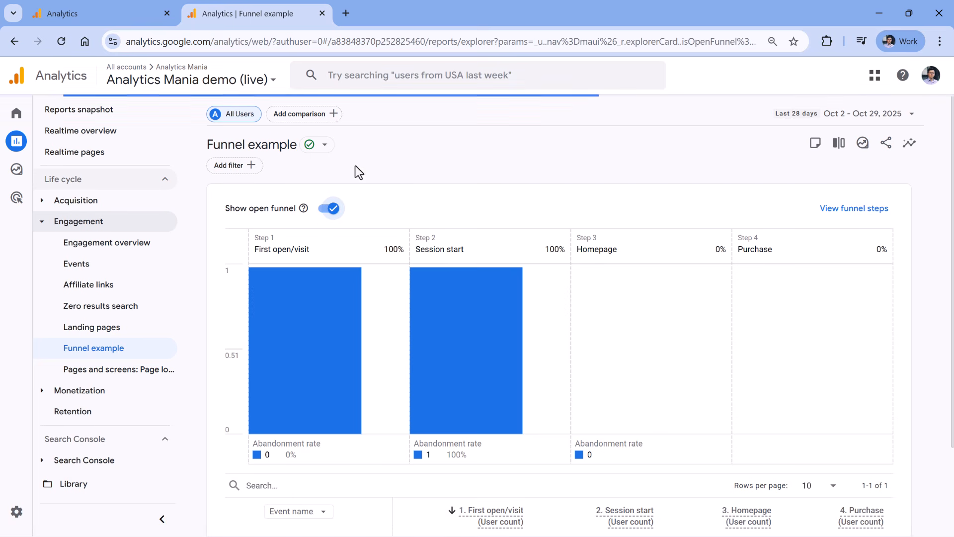
{"action": "left_click", "coordinate": [330, 208]}
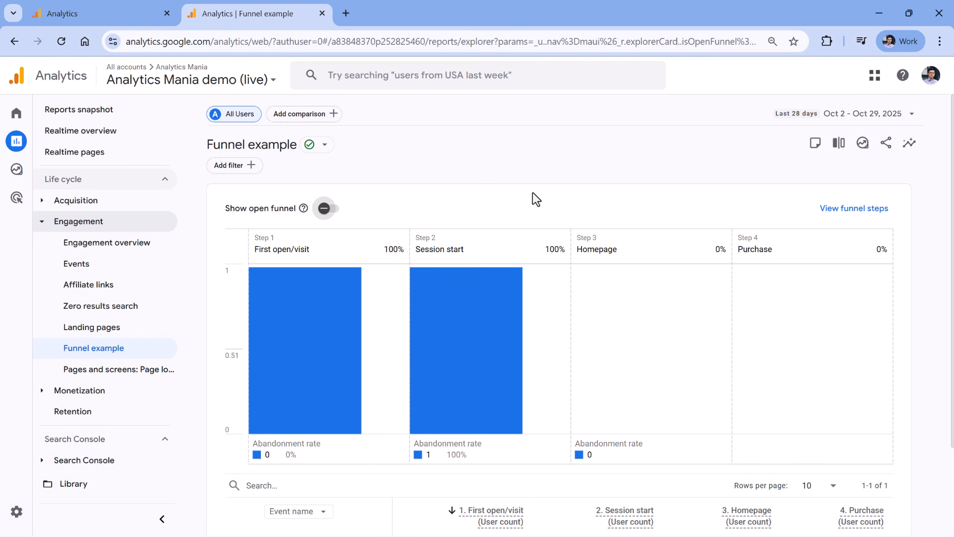
Step: Set the report's date range to Last 90 days
{"action": "left_click", "coordinate": [874, 115]}
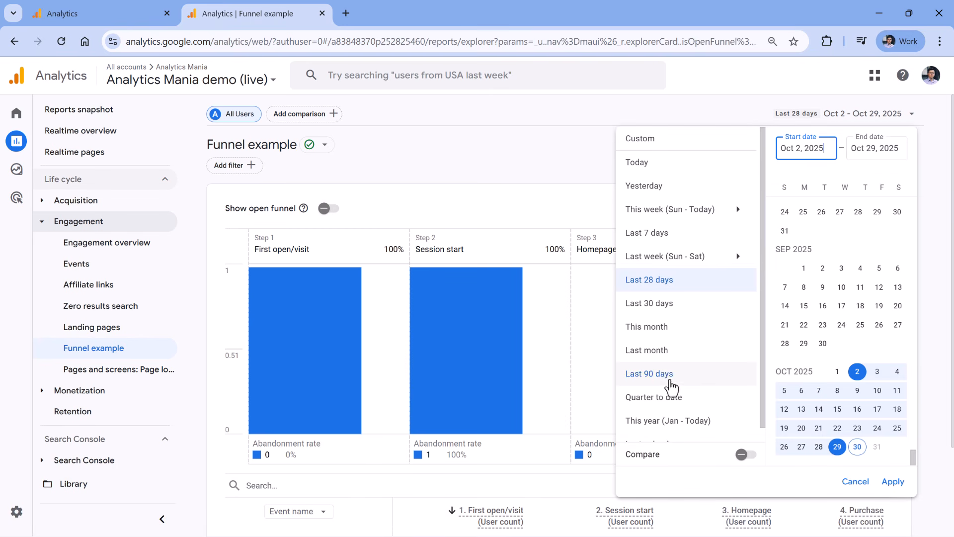
{"action": "left_click", "coordinate": [670, 382]}
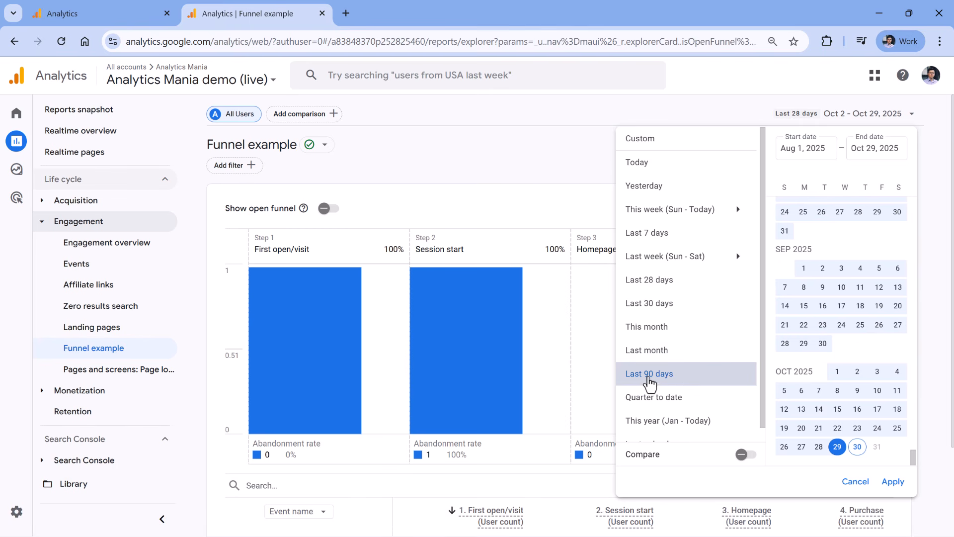
{"action": "left_click", "coordinate": [893, 481]}
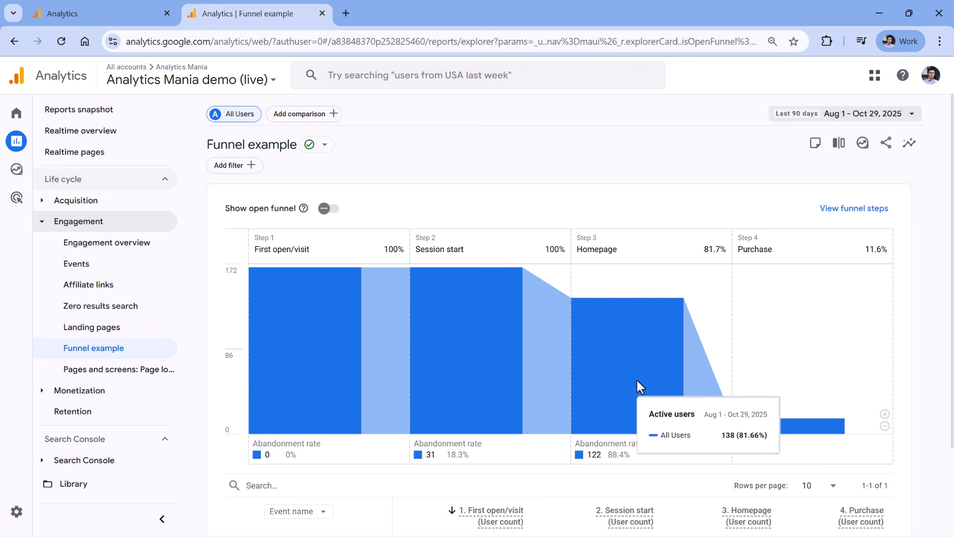
Step: Change the funnel table's dimension to Country and review the user counts per country for each step
{"action": "scroll", "coordinate": [418, 388], "scroll_direction": "down", "scroll_amount": 2}
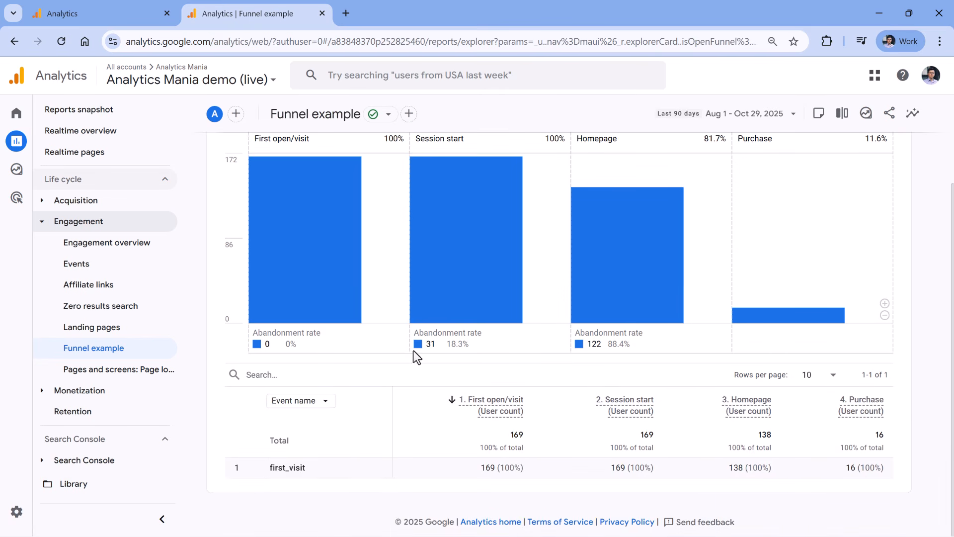
{"action": "left_click", "coordinate": [313, 404]}
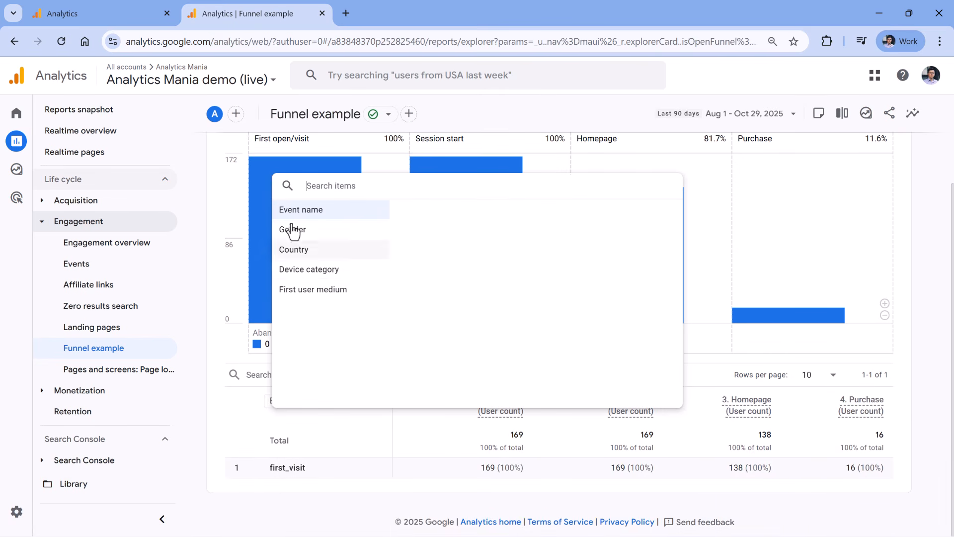
{"action": "left_click", "coordinate": [297, 249]}
{"action": "scroll", "coordinate": [359, 381], "scroll_direction": "down", "scroll_amount": 3}
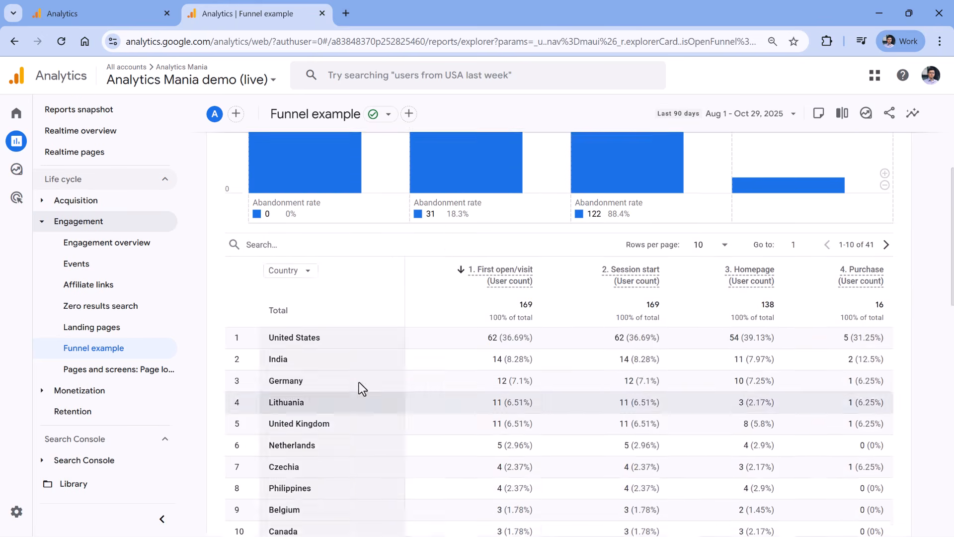
{"action": "scroll", "coordinate": [357, 380], "scroll_direction": "up", "scroll_amount": 6}
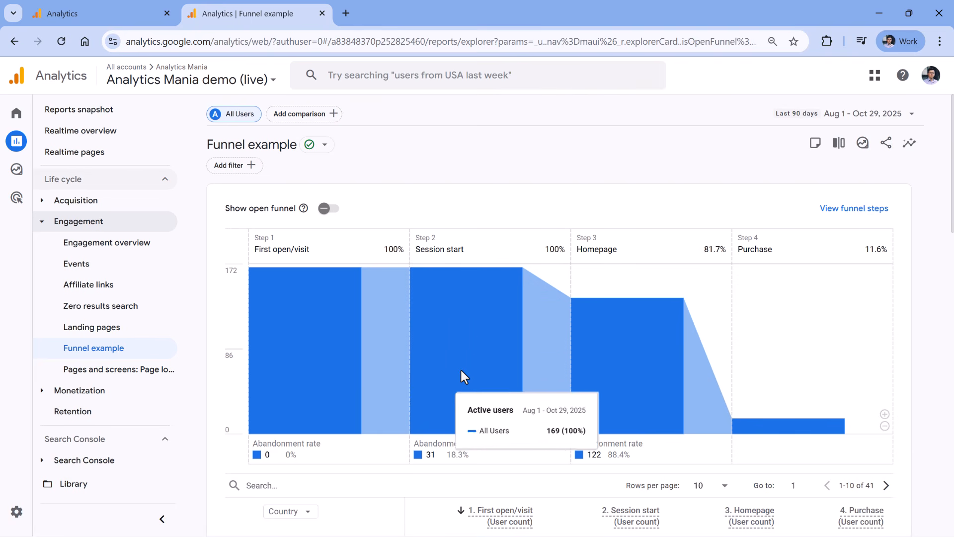